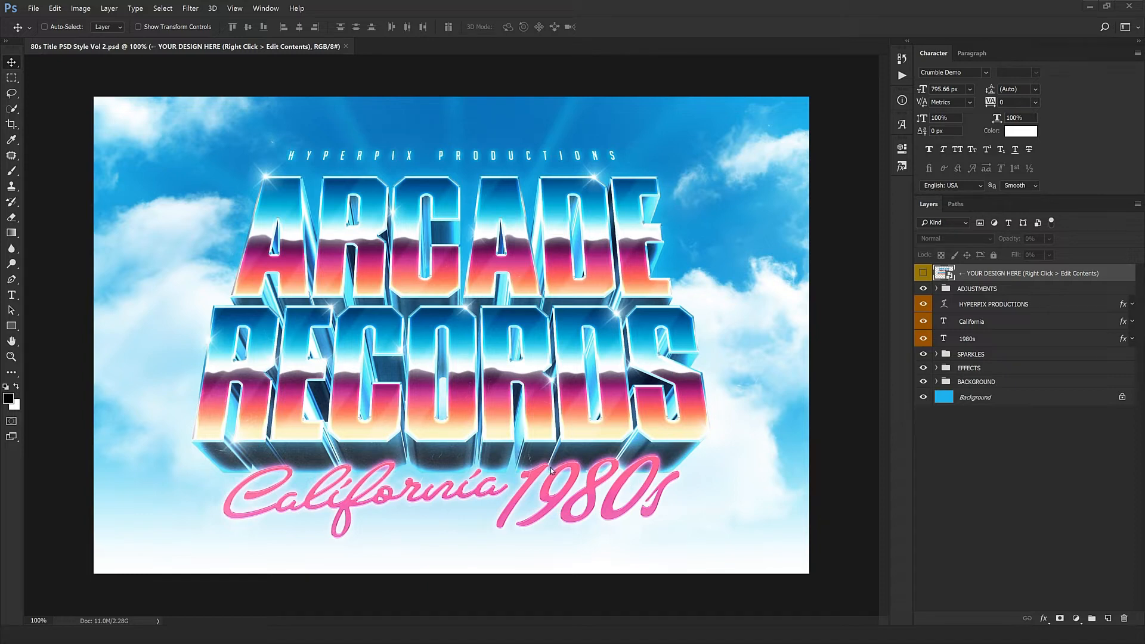
Open the contents of the YOUR DESIGN HERE smart object for editing
{"action": "right_click", "coordinate": [1104, 275]}
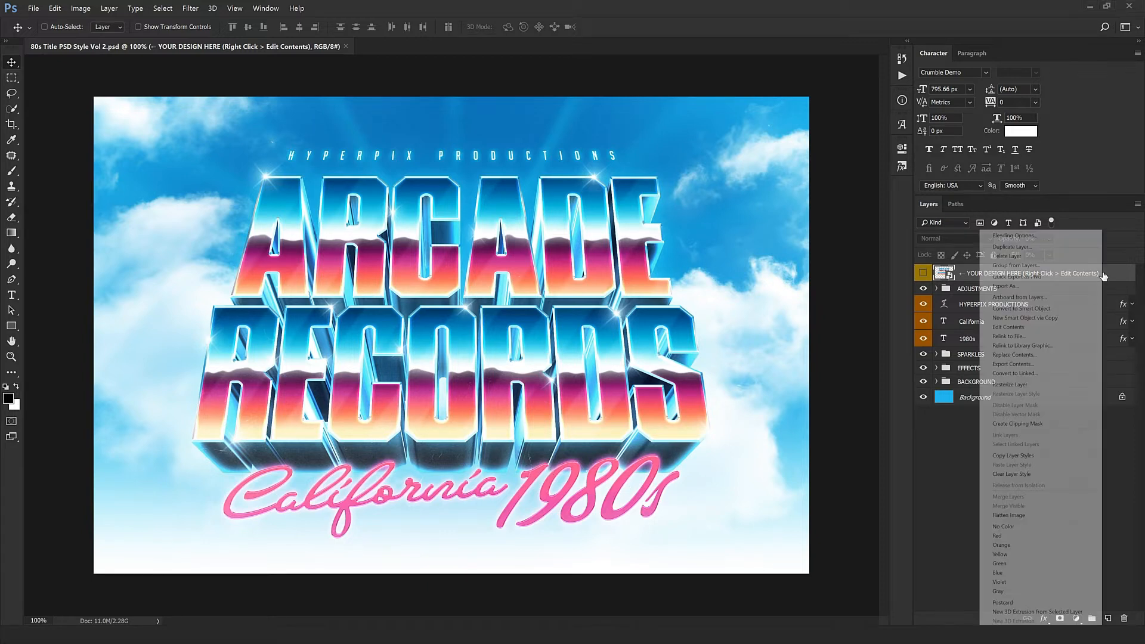
{"action": "left_click", "coordinate": [1008, 327]}
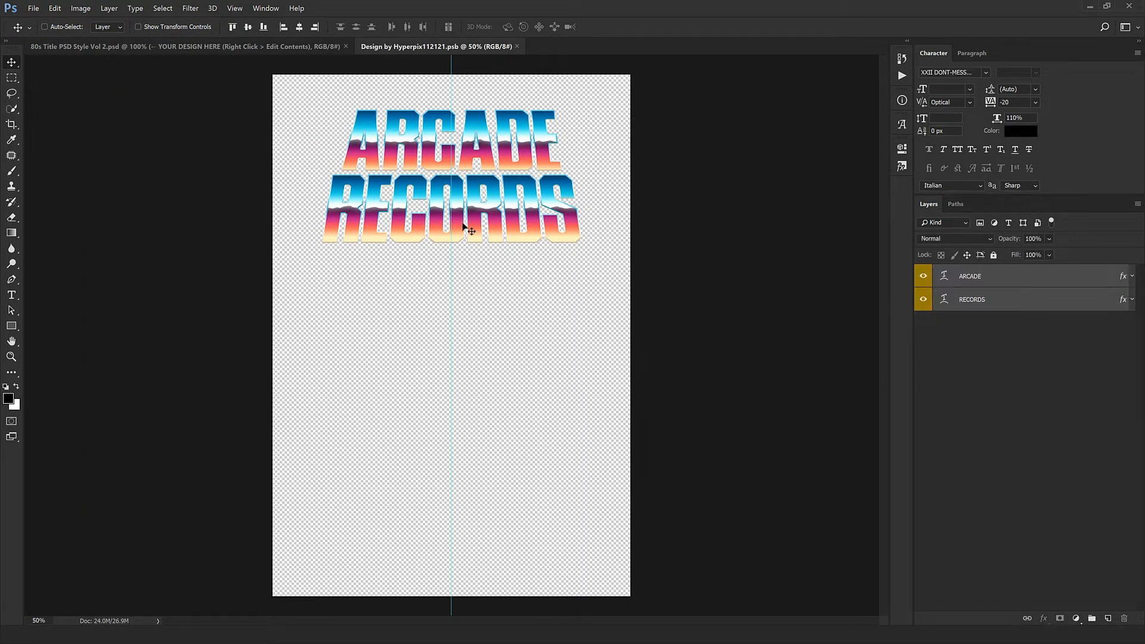
Examine the flat ARCADE RECORDS lettering up close and compare it with the finished title in the main document
{"action": "left_click", "coordinate": [474, 158], "text": "ctrl"}
{"action": "left_click", "coordinate": [475, 159], "text": "ctrl"}
{"action": "left_click_drag", "start_coordinate": [478, 165], "coordinate": [509, 192]}
{"action": "left_click", "coordinate": [510, 192], "text": "alt"}
{"action": "left_click", "coordinate": [509, 193], "text": "alt"}
{"action": "left_click", "coordinate": [506, 197], "text": "alt"}
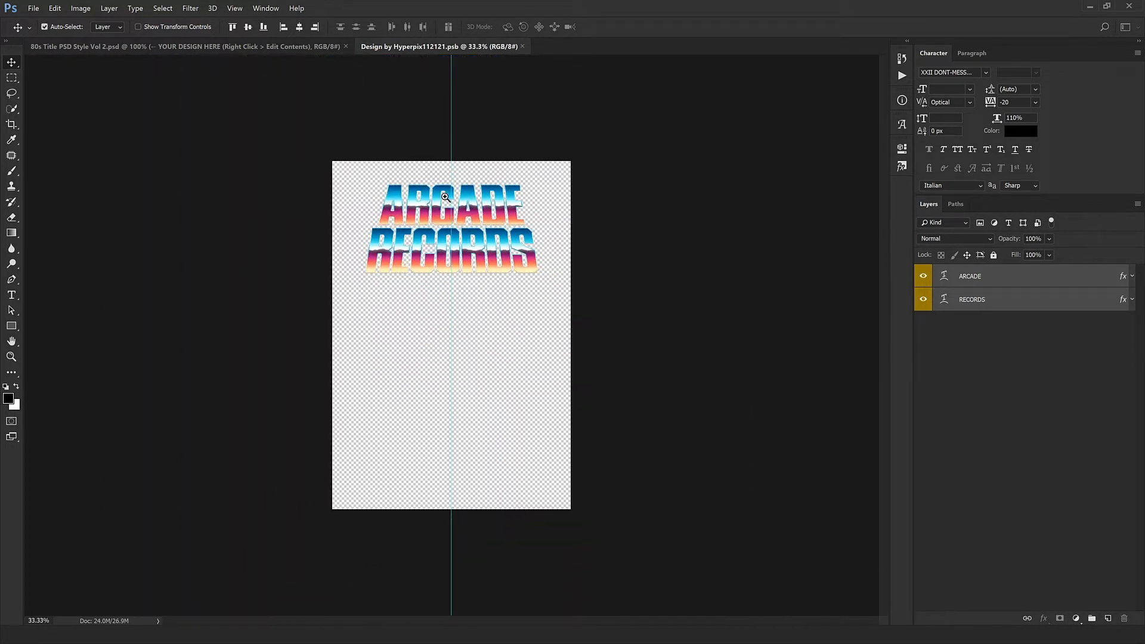
{"action": "left_click", "coordinate": [445, 197], "text": "ctrl"}
{"action": "left_click", "coordinate": [445, 197], "text": "ctrl"}
{"action": "left_click_drag", "start_coordinate": [470, 180], "coordinate": [480, 318]}
{"action": "left_click", "coordinate": [480, 318], "text": "alt"}
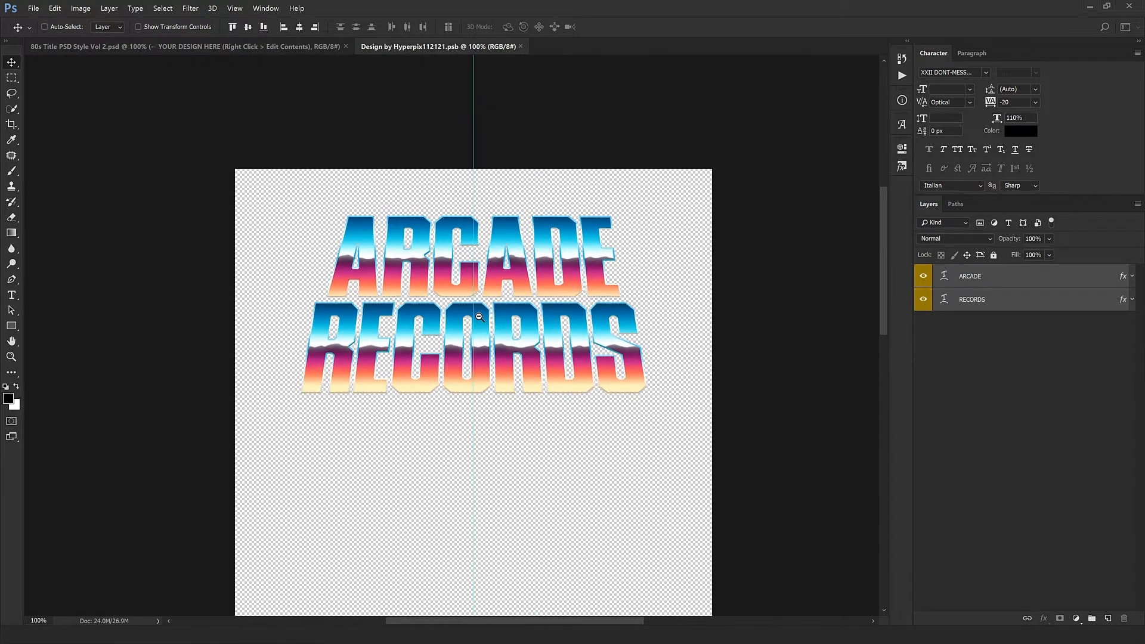
{"action": "left_click", "coordinate": [480, 318], "text": "alt"}
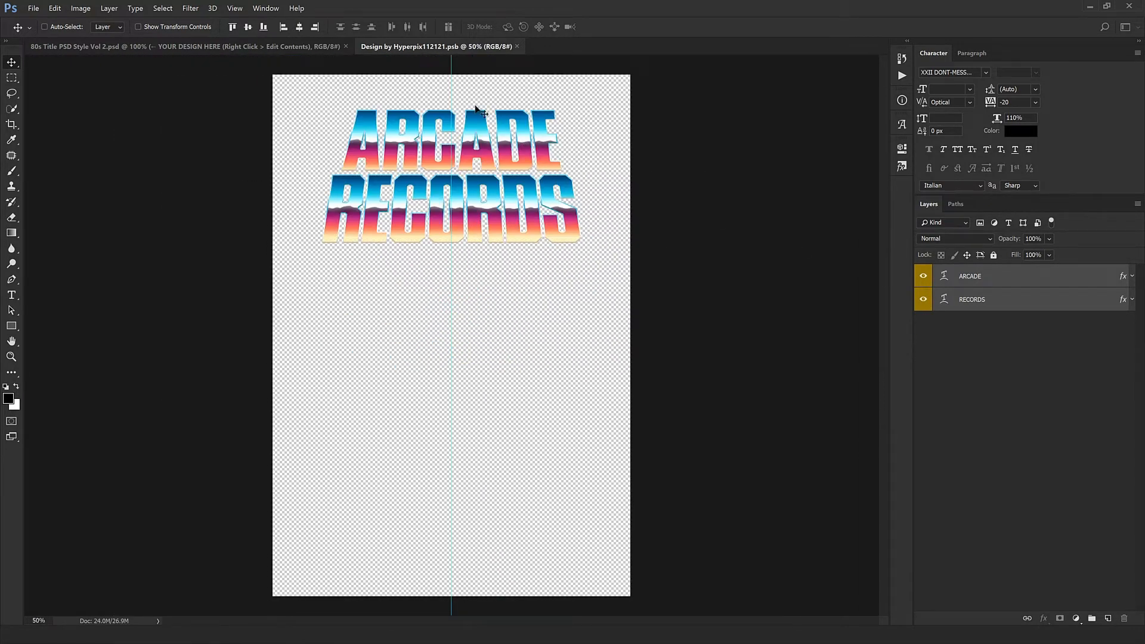
{"action": "left_click", "coordinate": [235, 46]}
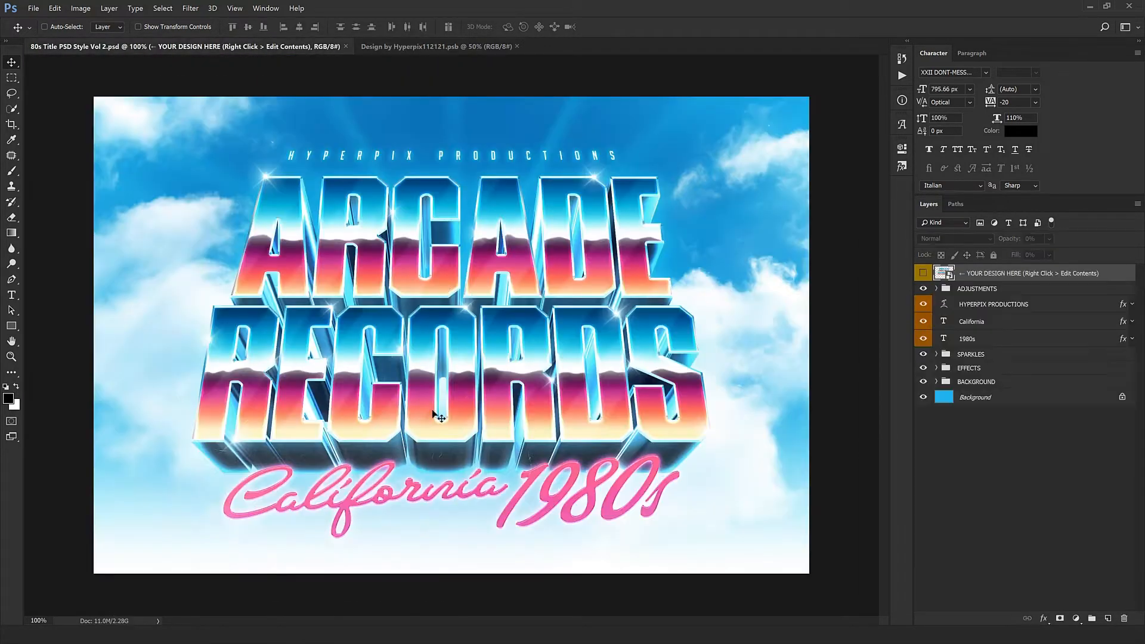
{"action": "left_click", "coordinate": [441, 46]}
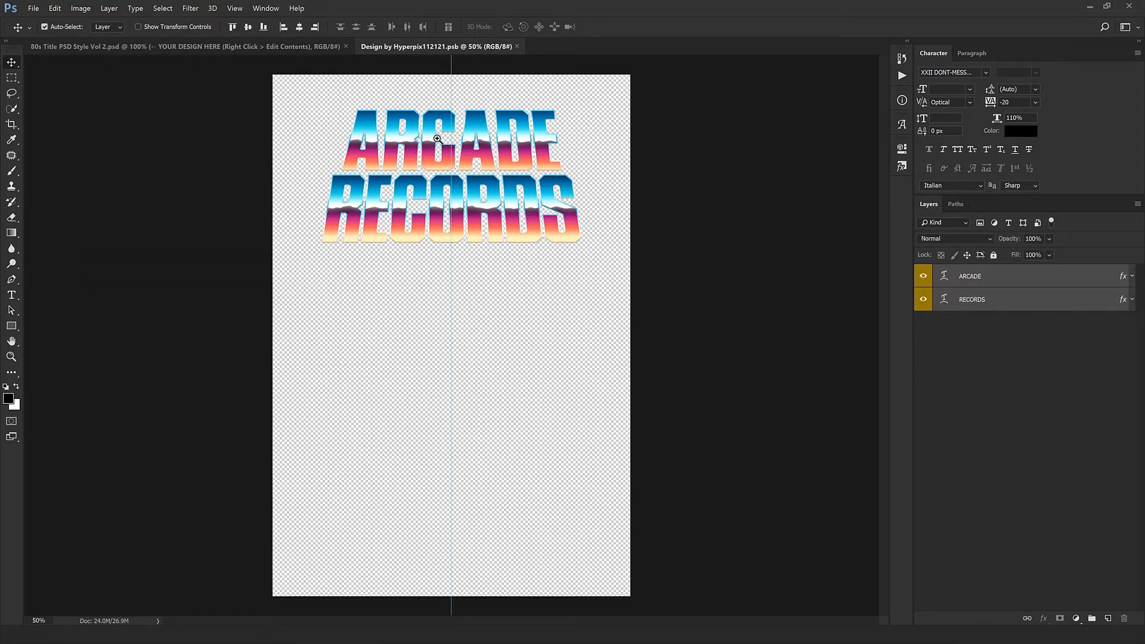
{"action": "left_click", "coordinate": [438, 139], "text": "ctrl"}
{"action": "left_click_drag", "start_coordinate": [437, 138], "coordinate": [469, 202]}
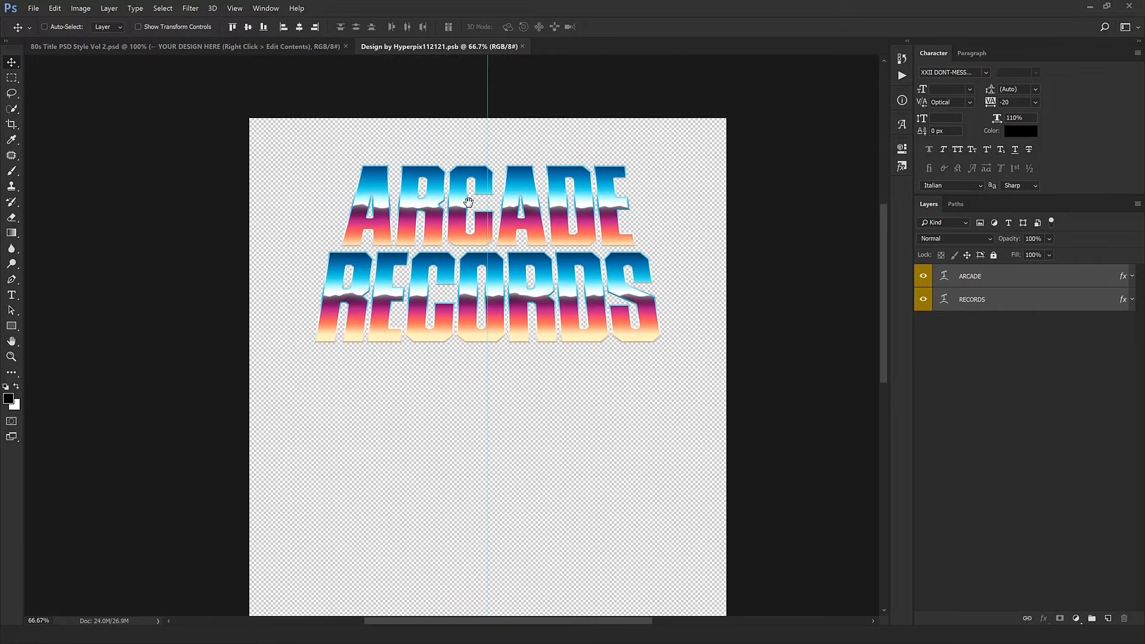
Isolate the ARCADE and RECORDS text layers in turn to inspect each title line, leaving both visible and in place
{"action": "left_click", "coordinate": [924, 277]}
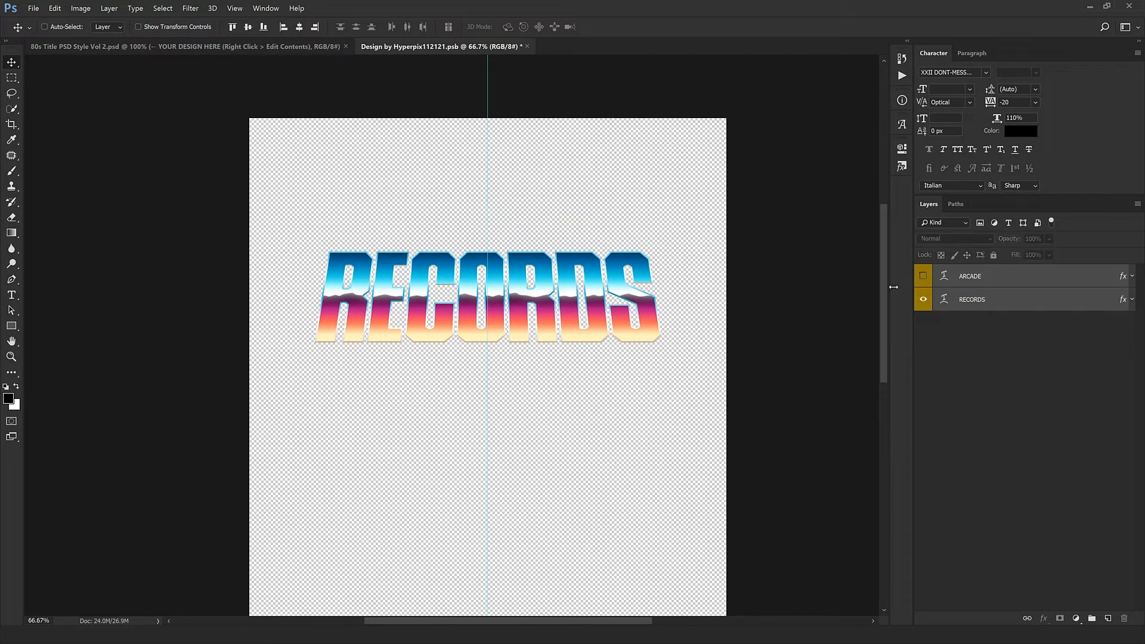
{"action": "left_click", "coordinate": [946, 303]}
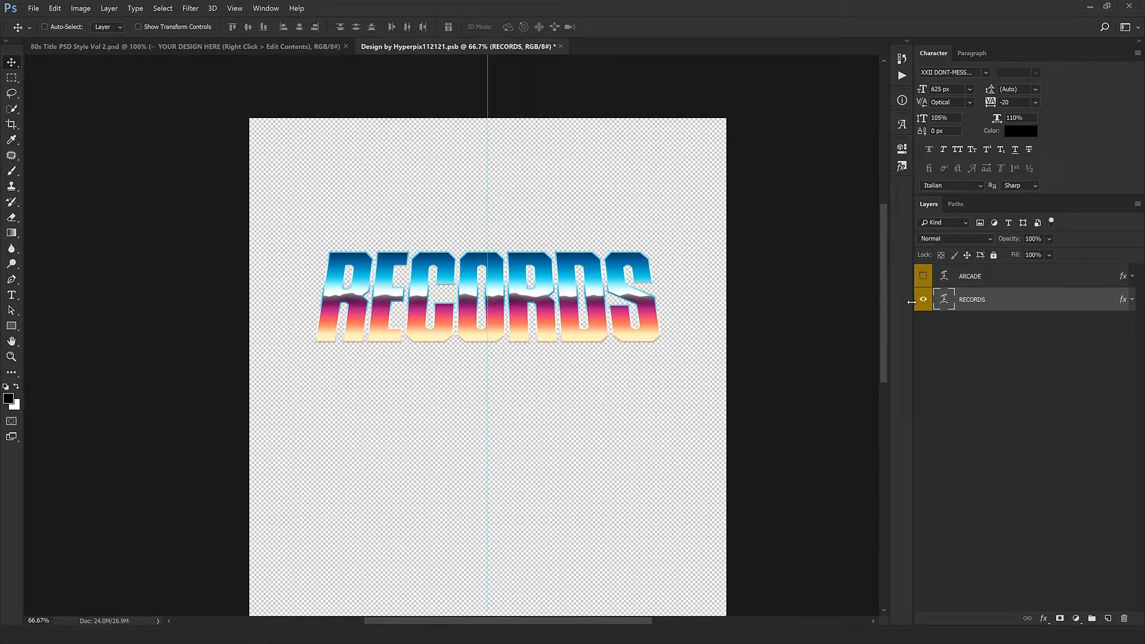
{"action": "left_click", "coordinate": [923, 277]}
{"action": "left_click", "coordinate": [923, 299]}
{"action": "left_click", "coordinate": [973, 278]}
{"action": "left_click_drag", "start_coordinate": [596, 251], "coordinate": [595, 201]}
{"action": "key", "text": "ctrl+z"}
{"action": "left_click", "coordinate": [923, 300]}
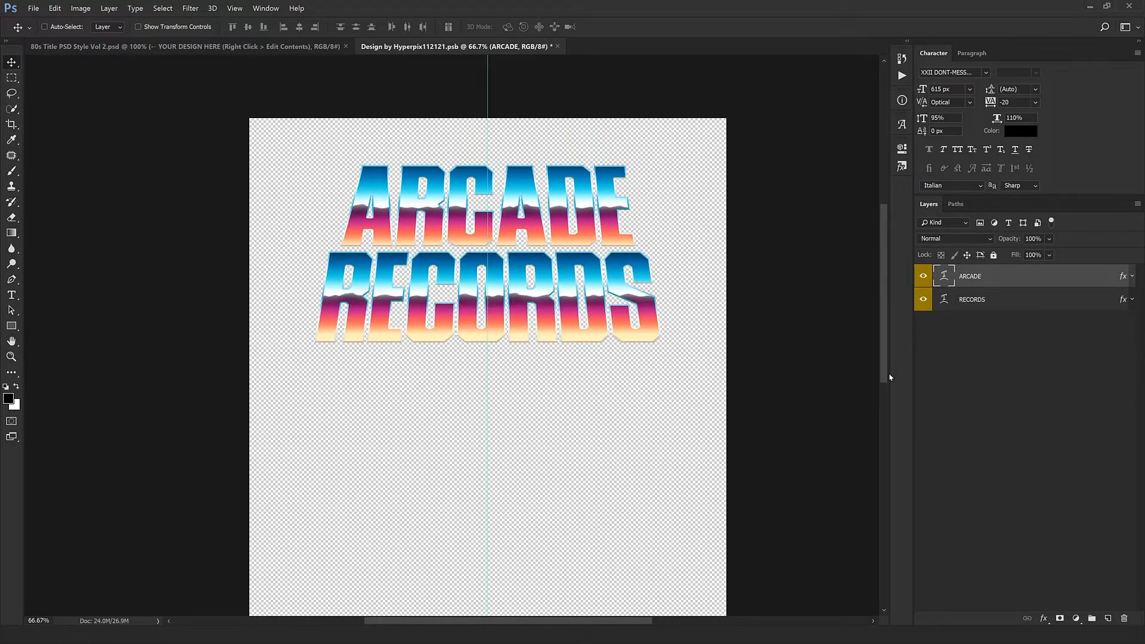
Replace the ARCADE text with "1980s" and set its font size to 645 px
{"action": "left_click", "coordinate": [978, 297]}
{"action": "double_click", "coordinate": [944, 276]}
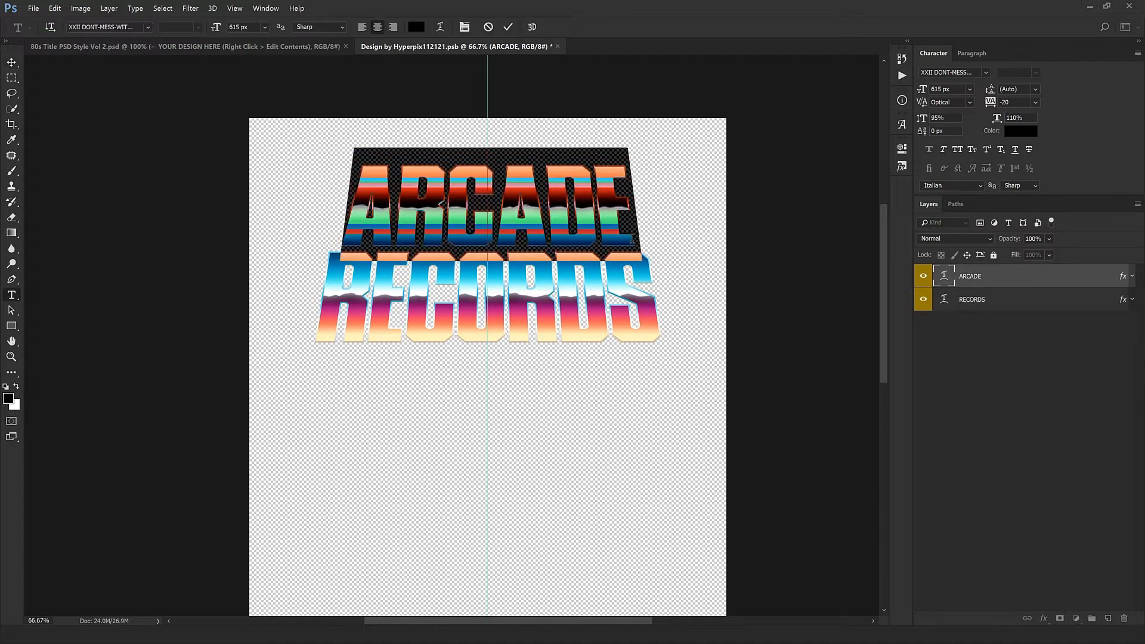
{"action": "type", "text": "1980s"}
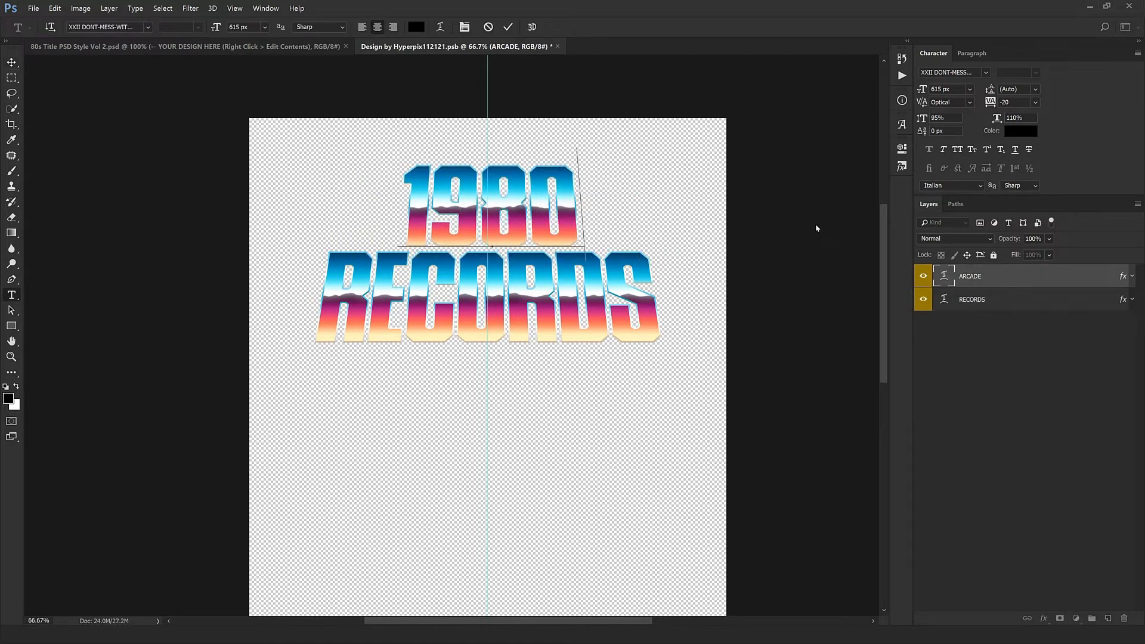
{"action": "key", "text": "ctrl+a"}
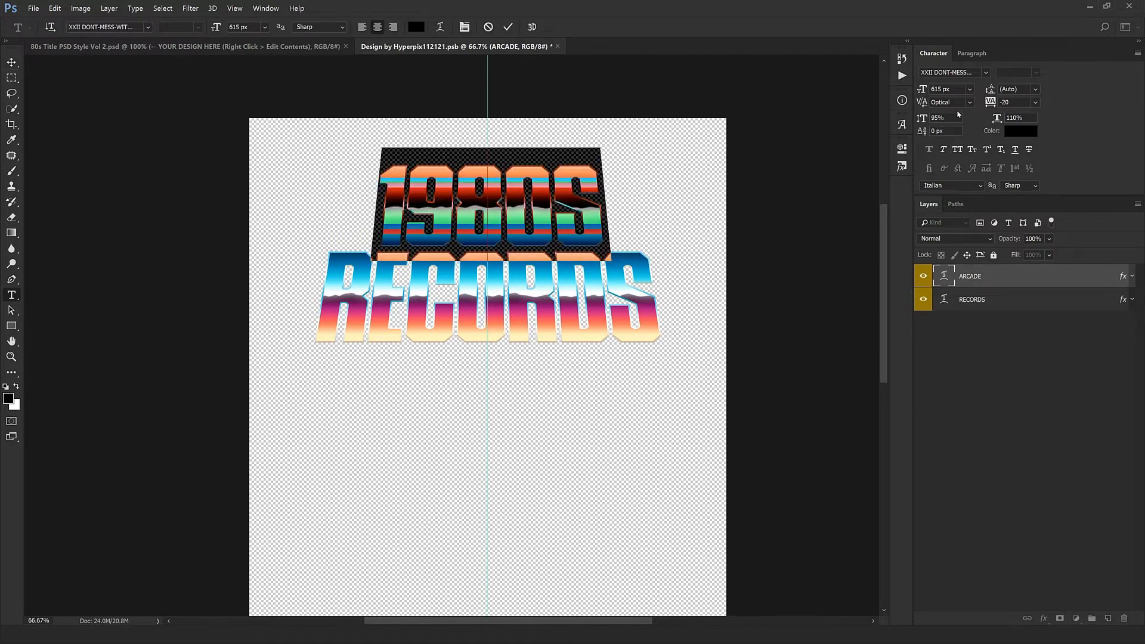
{"action": "type", "text": "645"}
{"action": "key", "text": "Return"}
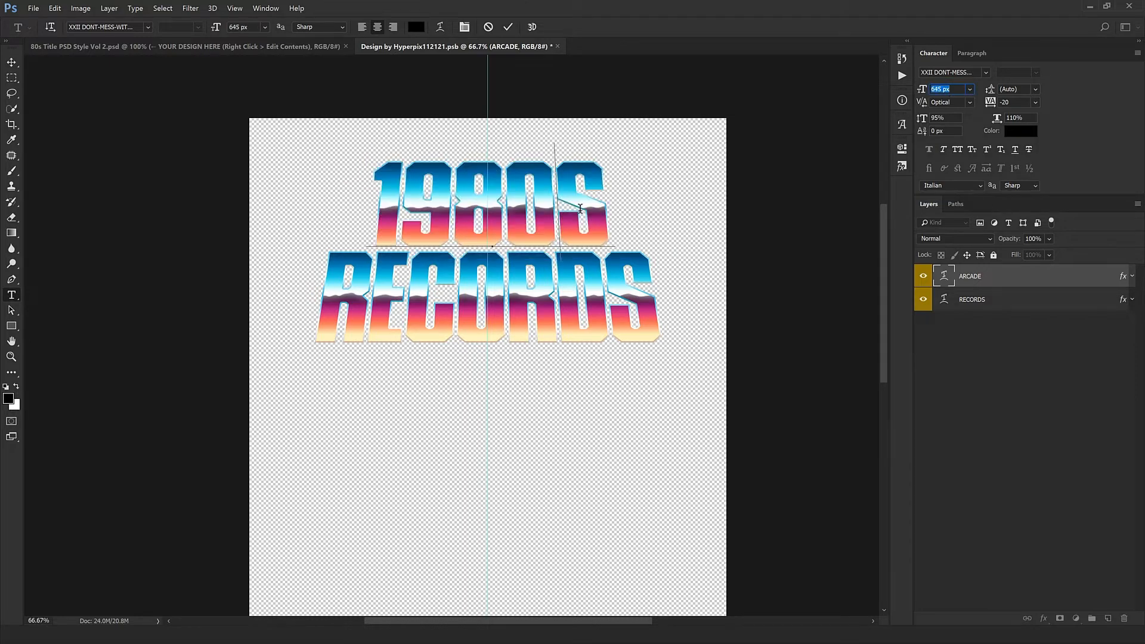
{"action": "key", "text": "ctrl+Return"}
Replace the RECORDS text with "brands"
{"action": "double_click", "coordinate": [944, 300]}
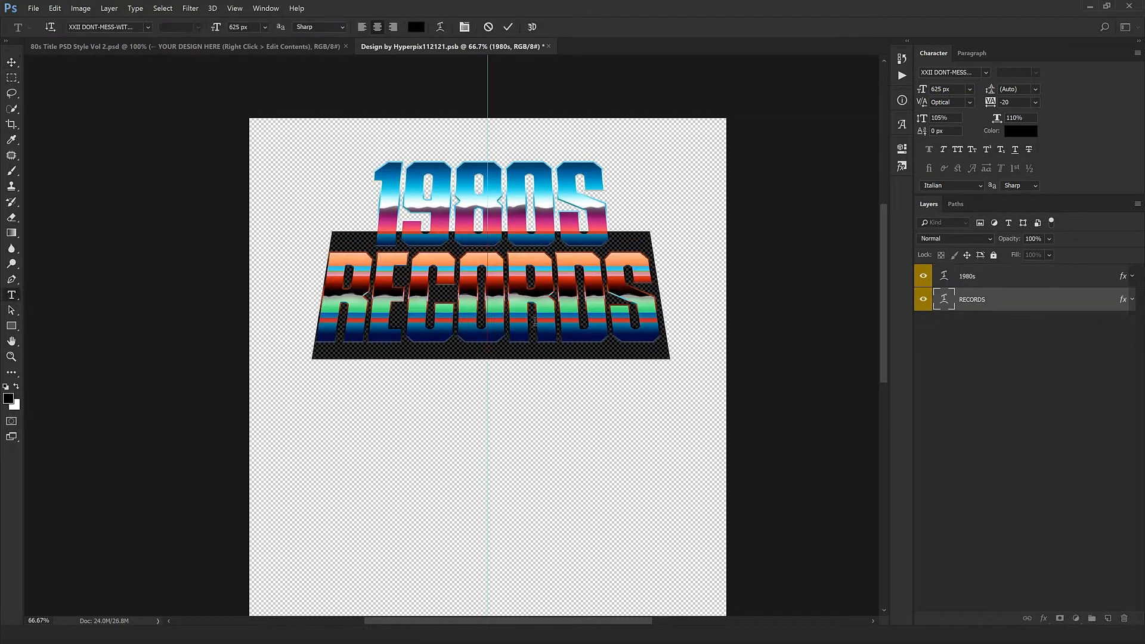
{"action": "type", "text": "ST"}
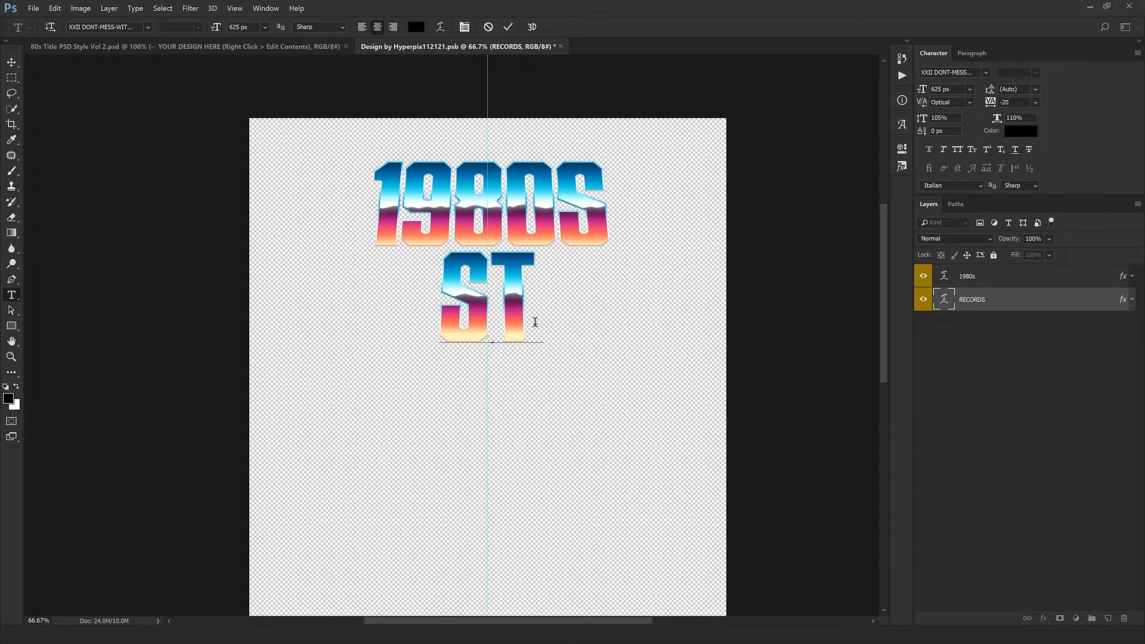
{"action": "key", "text": "ctrl+a"}
{"action": "type", "text": "BRands"}
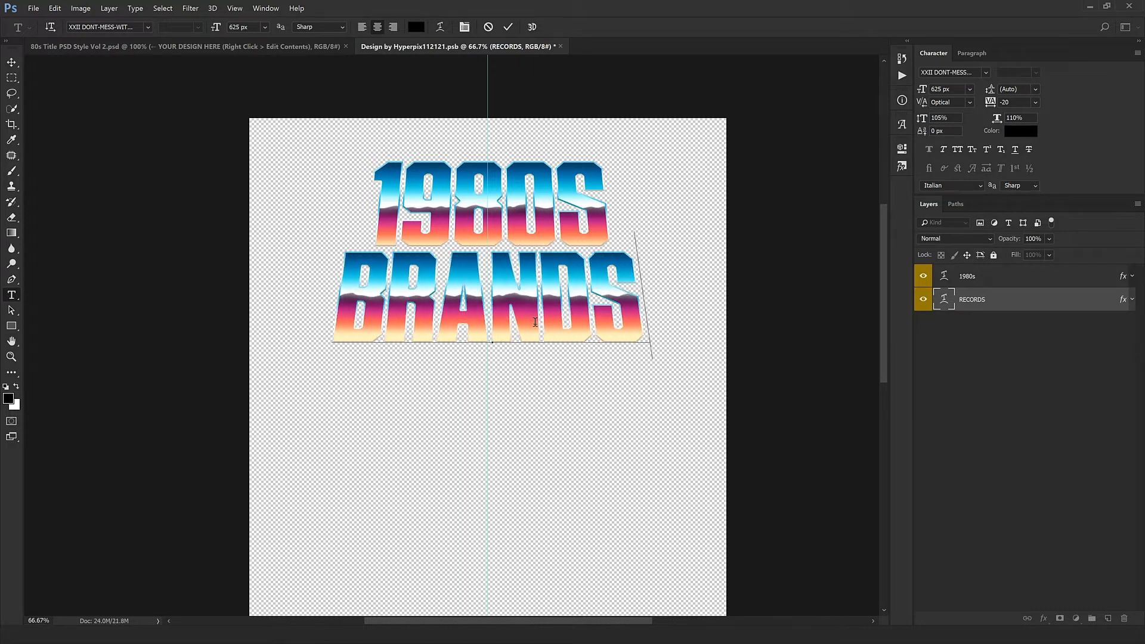
{"action": "key", "text": "ctrl+Return"}
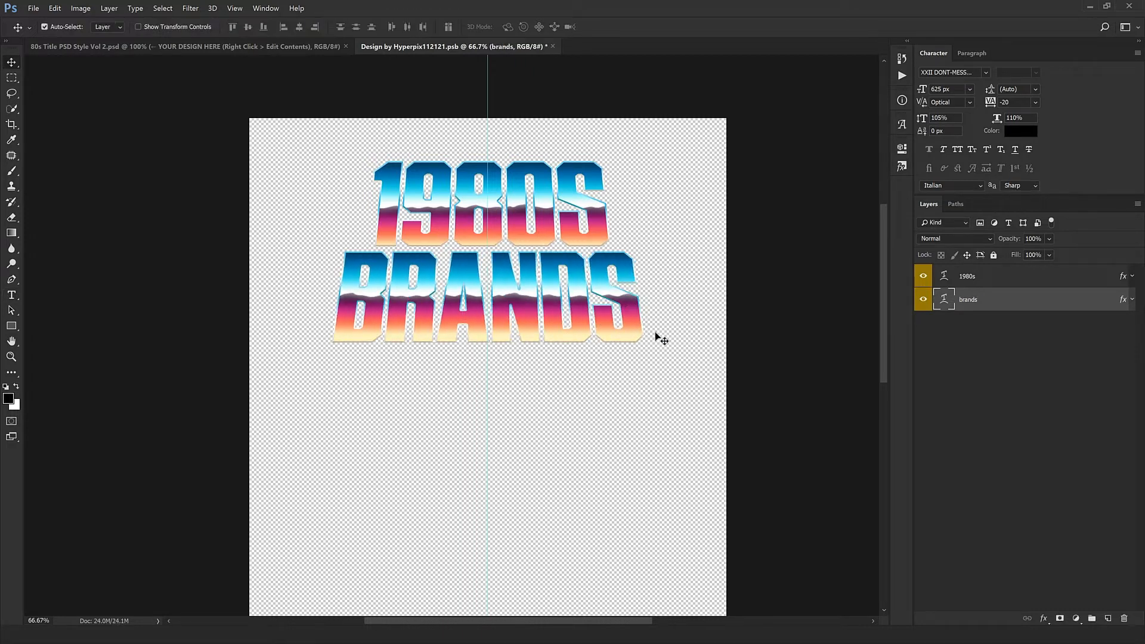
Scale the brands text line proportionally to 103.50%
{"action": "key", "text": "ctrl+t"}
{"action": "left_click_drag", "start_coordinate": [652, 356], "coordinate": [656, 361]}
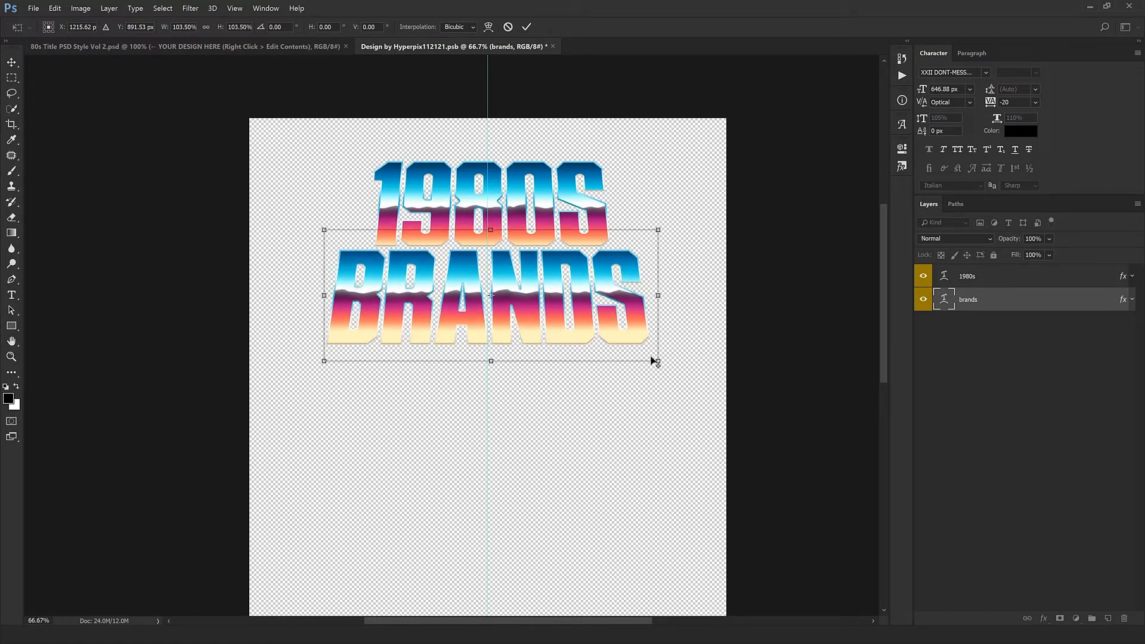
{"action": "key", "text": "Return"}
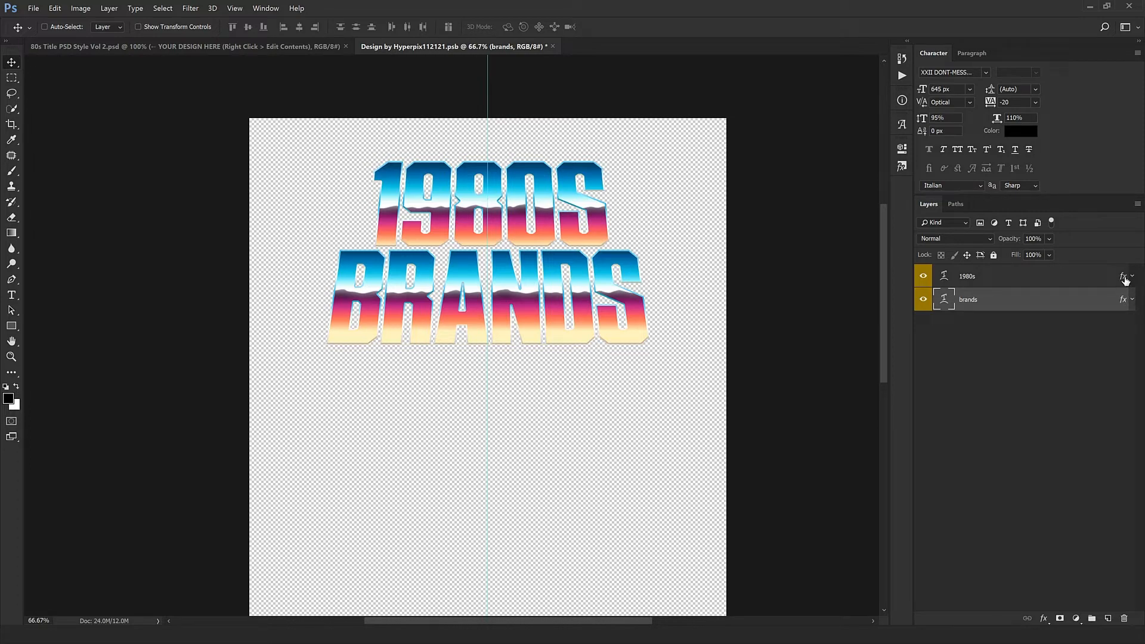
Reposition the Pattern Overlay within the 1980s text through its layer style
{"action": "double_click", "coordinate": [1125, 277]}
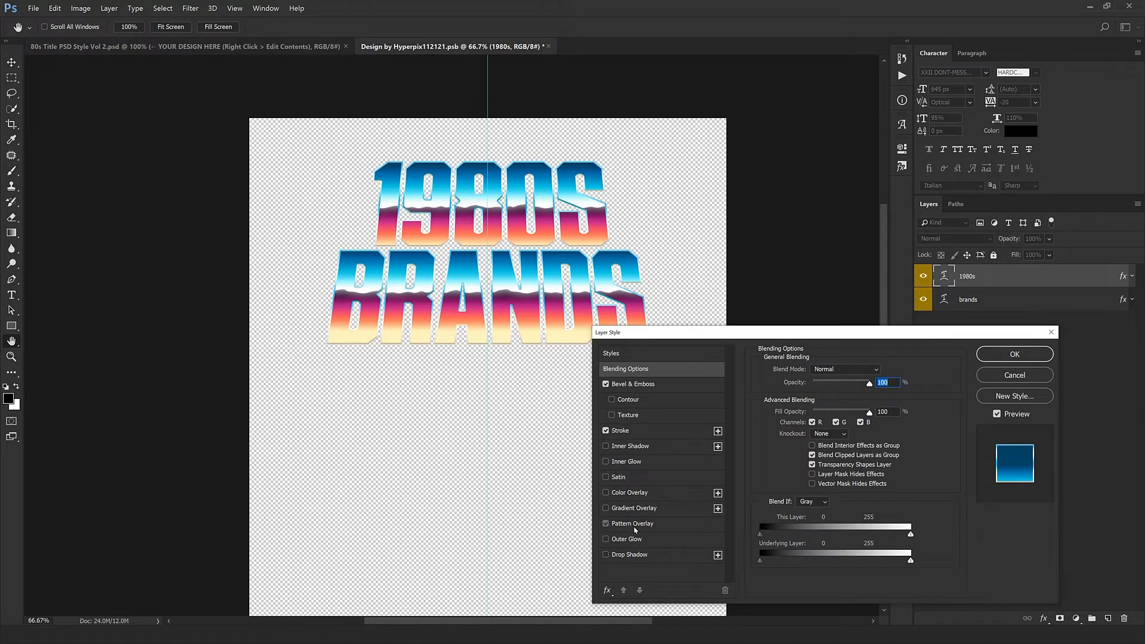
{"action": "left_click", "coordinate": [633, 524]}
{"action": "left_click_drag", "start_coordinate": [524, 329], "coordinate": [602, 335]}
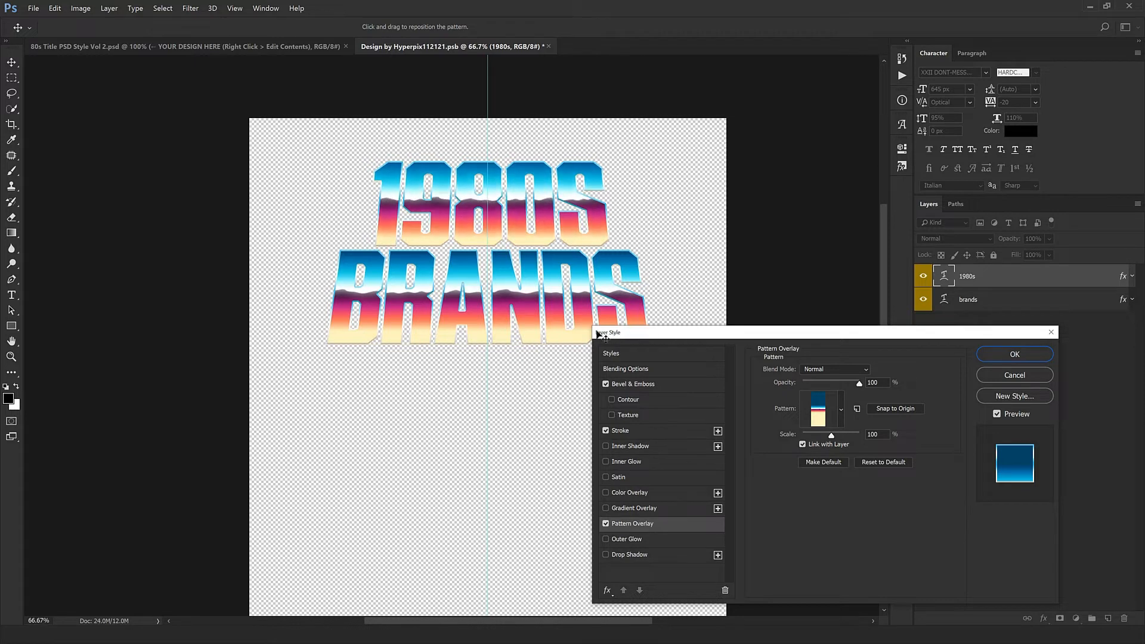
{"action": "left_click_drag", "start_coordinate": [634, 213], "coordinate": [620, 214]}
{"action": "left_click", "coordinate": [1015, 355]}
Review the Pattern Overlay settings in the brands layer's style
{"action": "left_click", "coordinate": [1055, 301]}
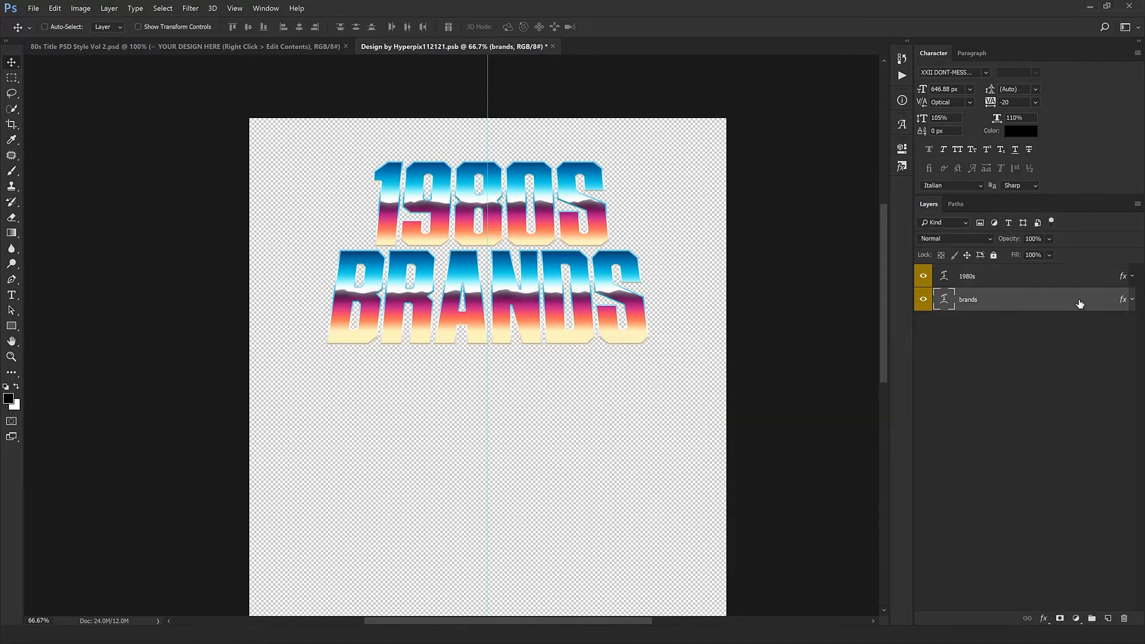
{"action": "double_click", "coordinate": [1015, 307]}
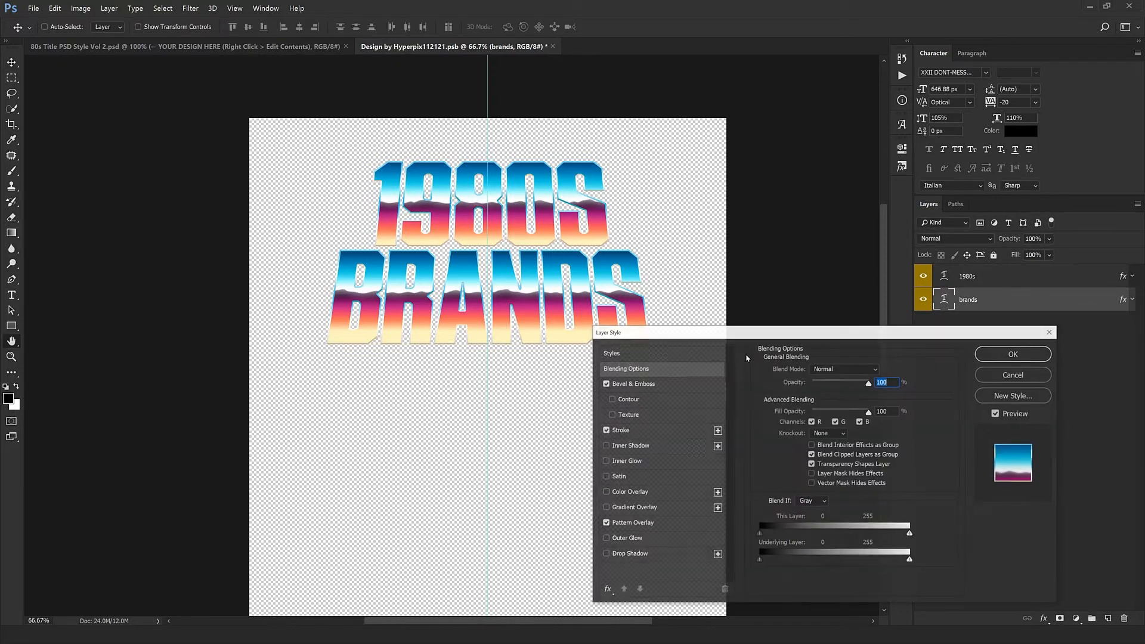
{"action": "left_click", "coordinate": [654, 522]}
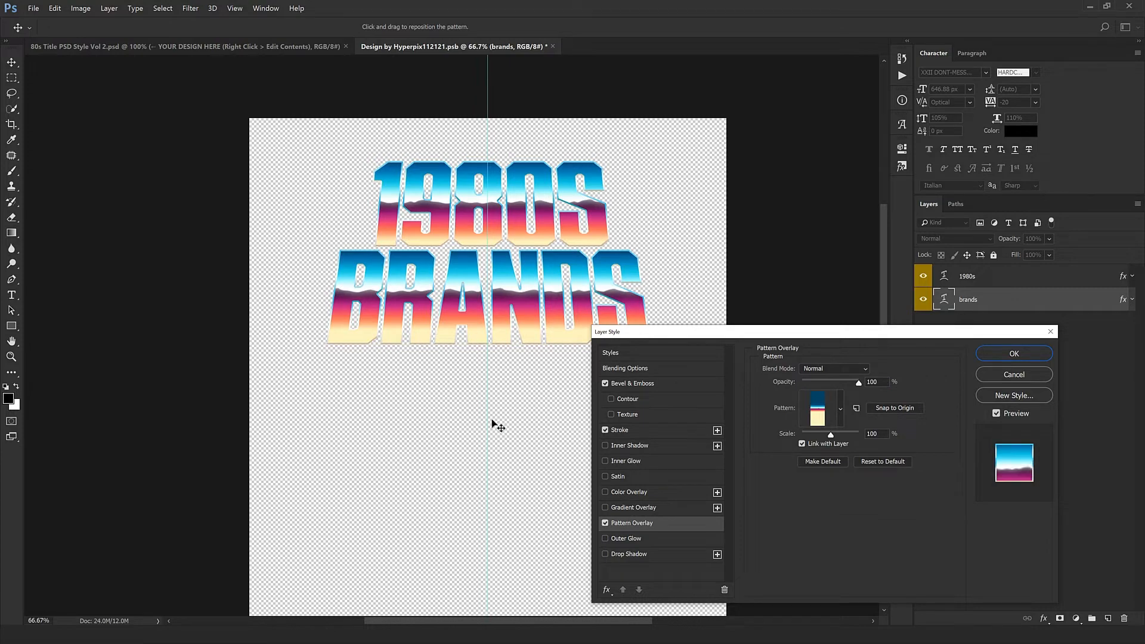
{"action": "left_click", "coordinate": [1014, 354]}
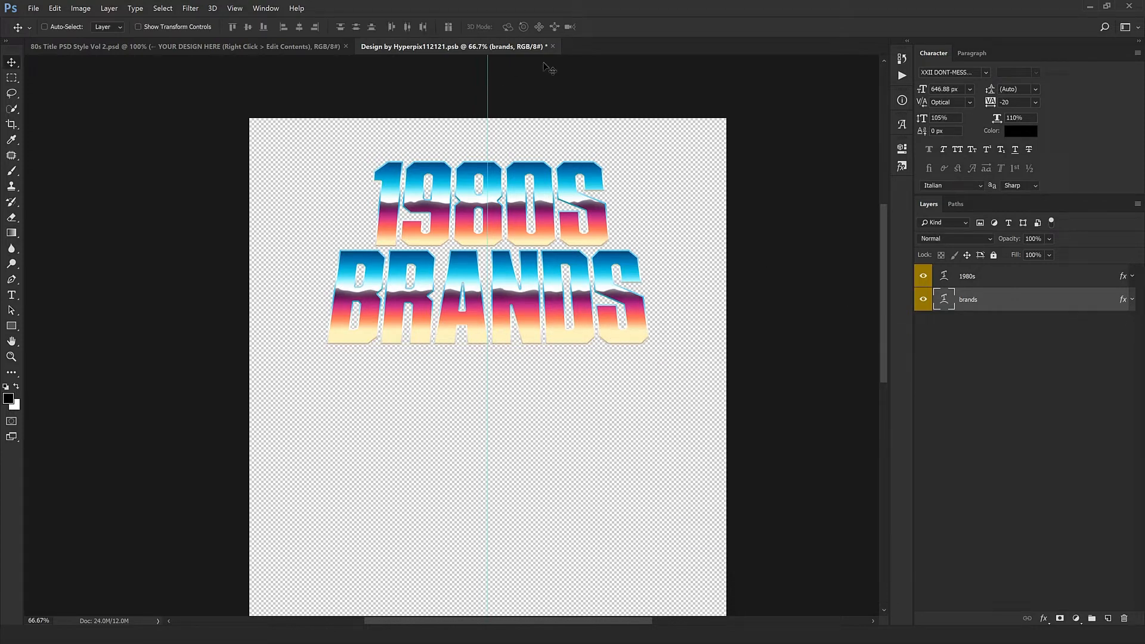
Close the smart object document and save its changes to update the main title design
{"action": "left_click", "coordinate": [553, 47]}
{"action": "left_click", "coordinate": [529, 239]}
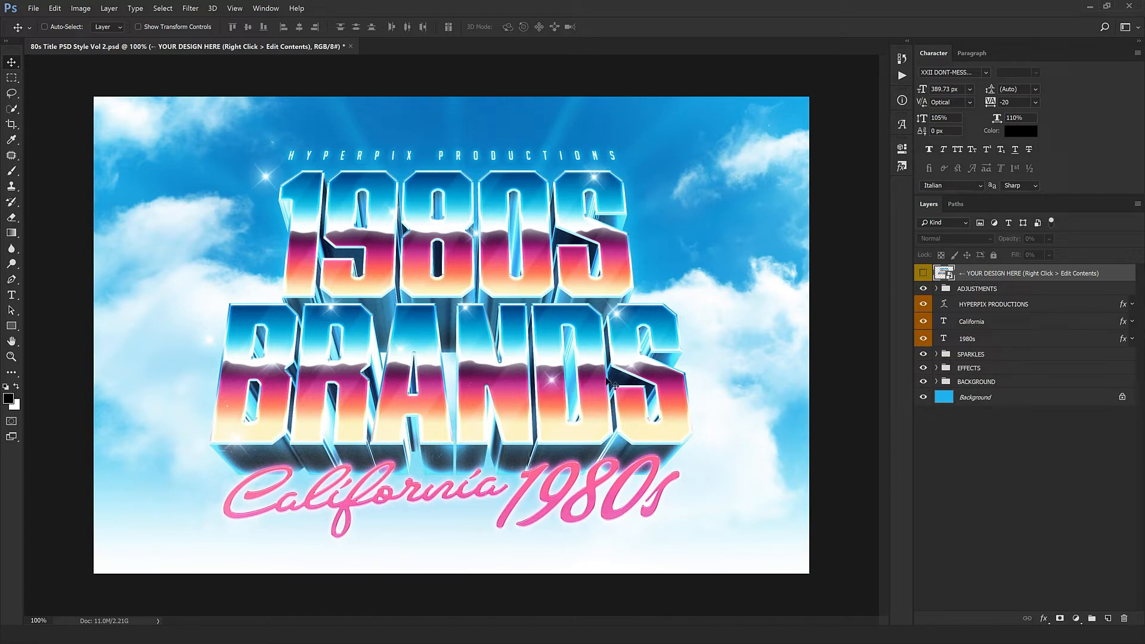
Expand the EFFECTS group and its STYLE subgroup, and hide the EXTRUSION group
{"action": "left_click", "coordinate": [936, 368]}
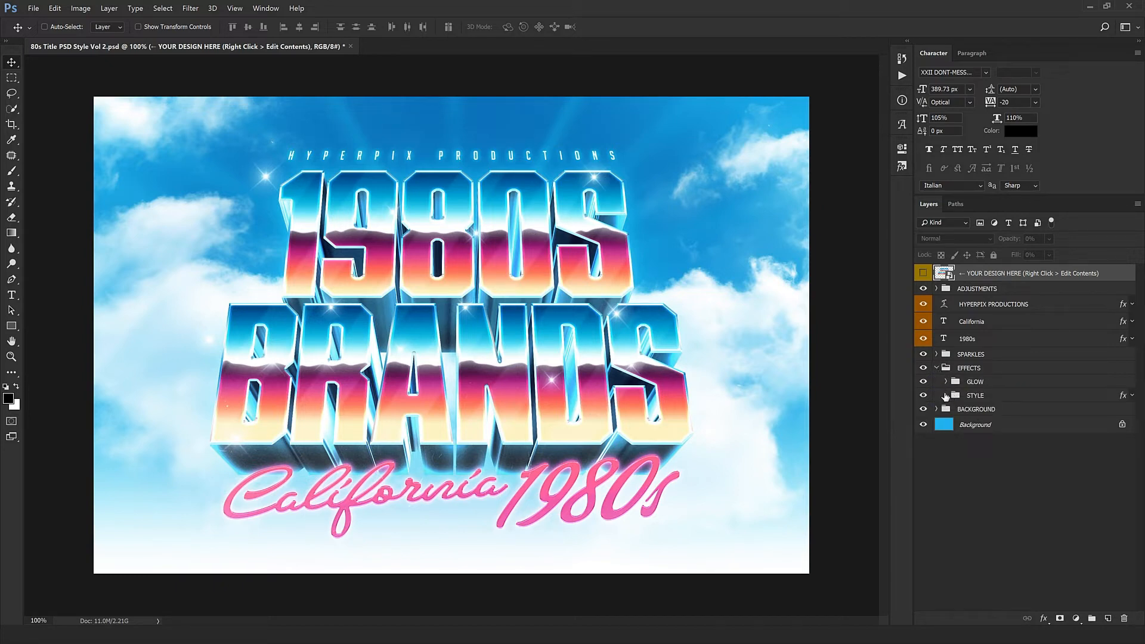
{"action": "left_click", "coordinate": [945, 395]}
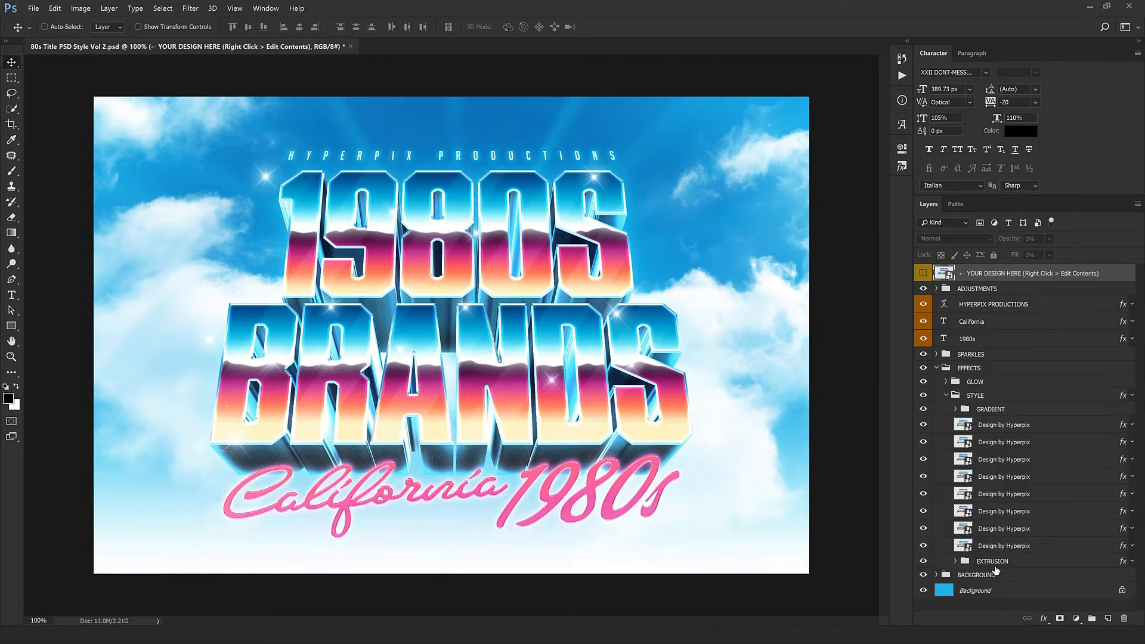
{"action": "left_click", "coordinate": [923, 563]}
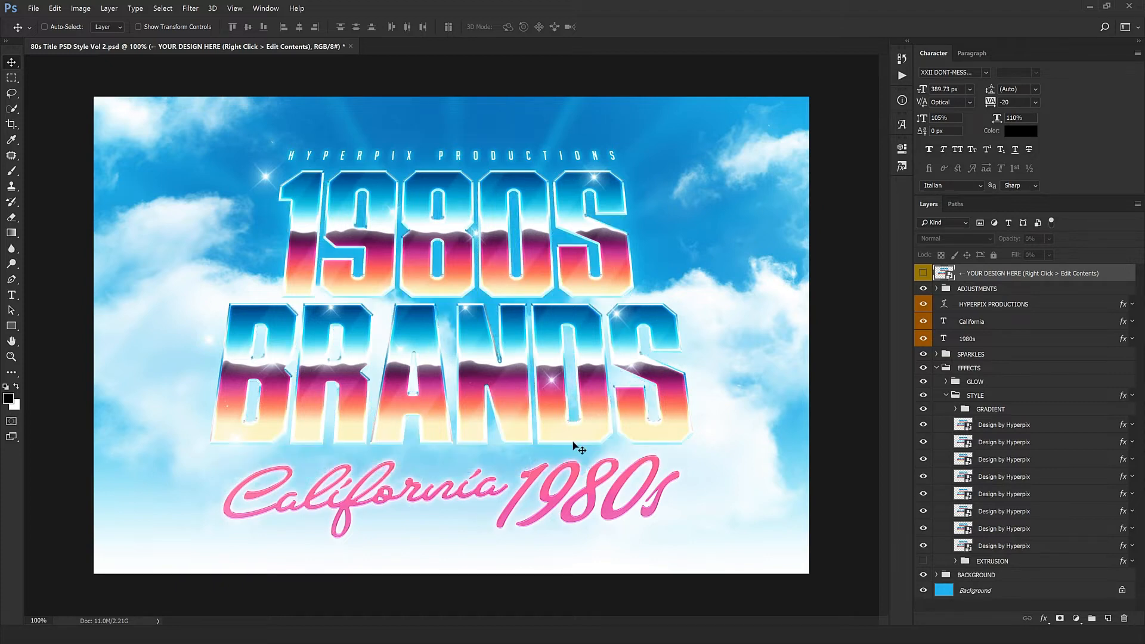
Expand the ADJUSTMENTS group and its NOISE subgroup to view the layers they contain
{"action": "left_click", "coordinate": [945, 290]}
{"action": "left_click", "coordinate": [937, 289]}
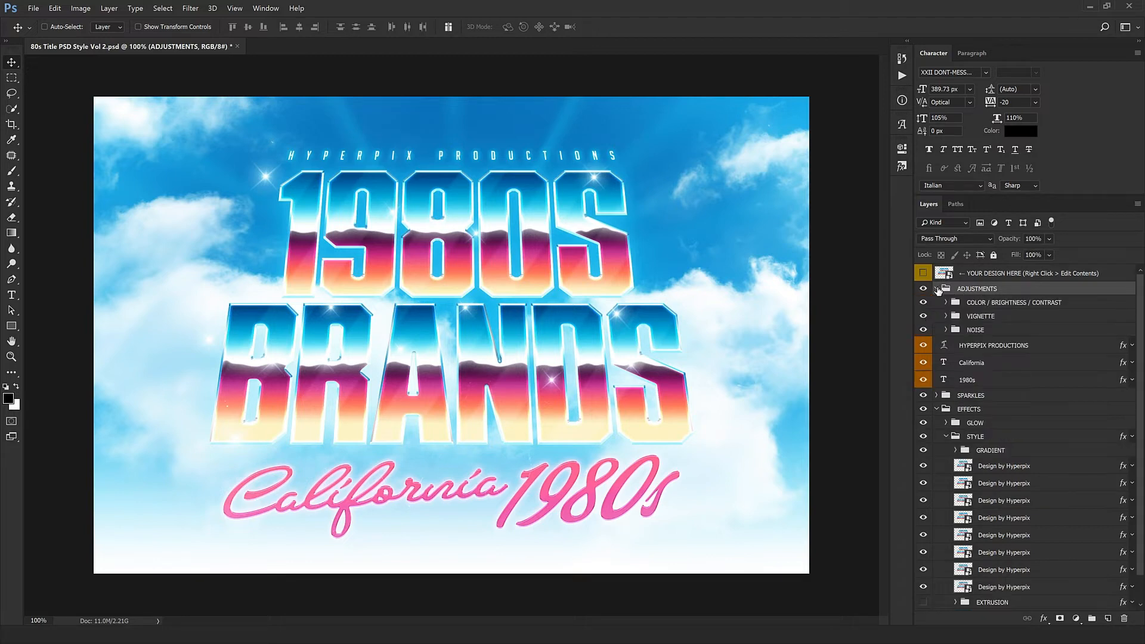
{"action": "left_click", "coordinate": [937, 289]}
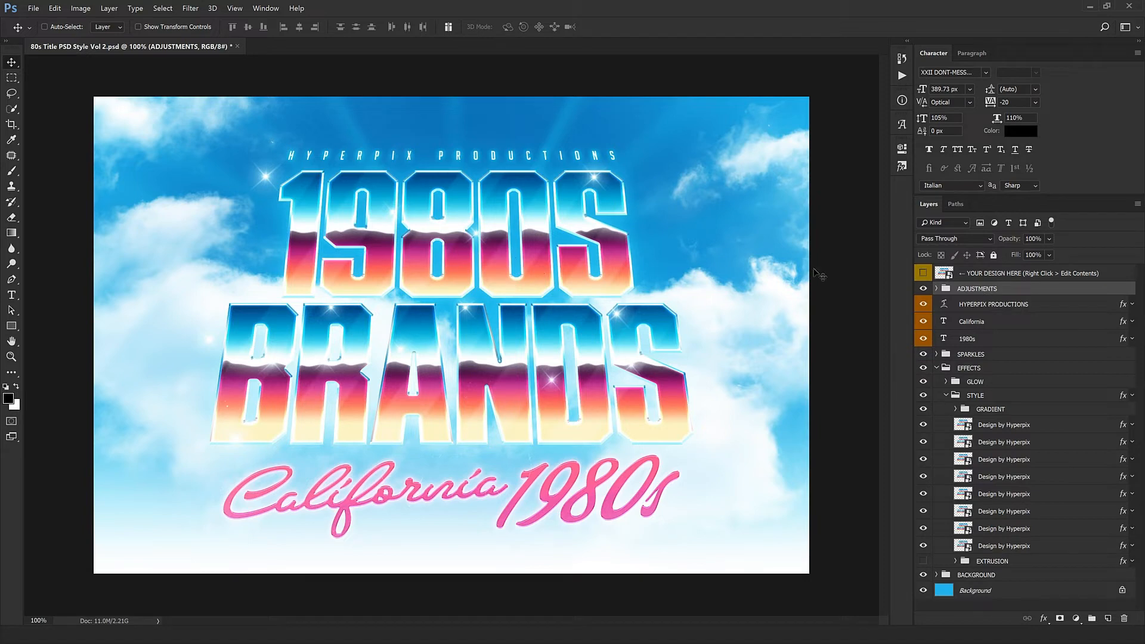
{"action": "left_click", "coordinate": [937, 290]}
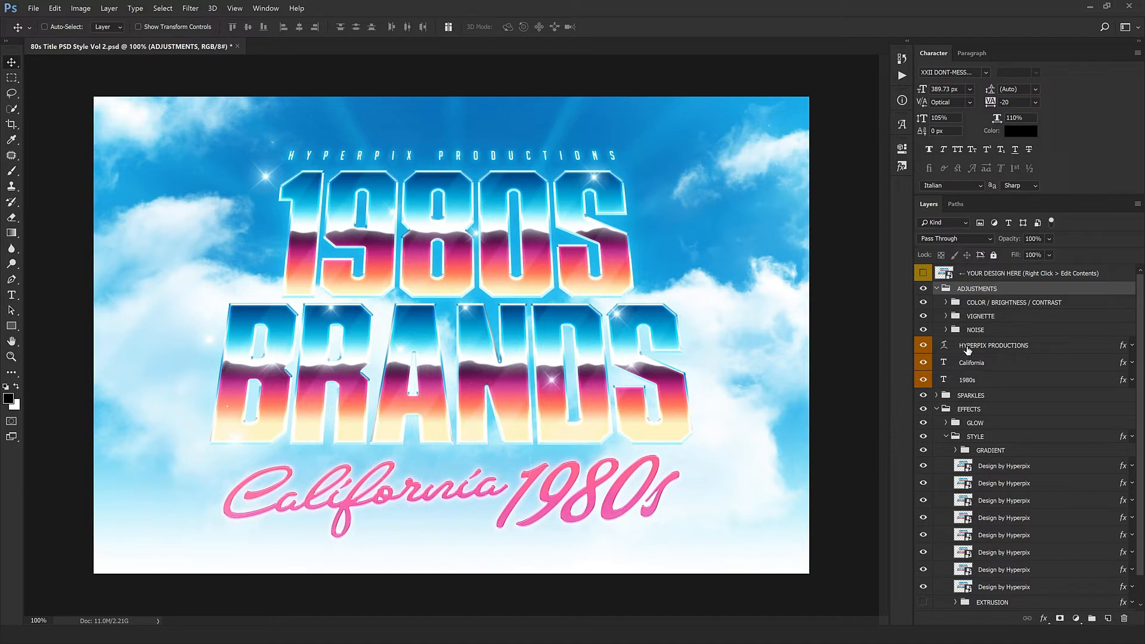
{"action": "left_click", "coordinate": [946, 330]}
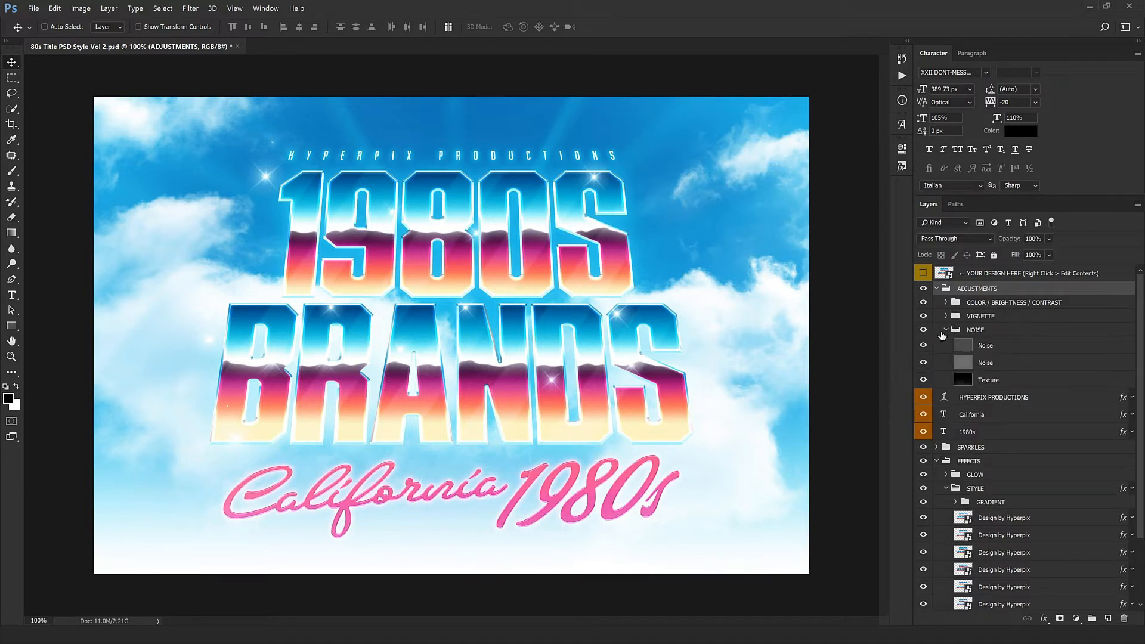
Collapse the NOISE and ADJUSTMENTS groups and replace the HYPERPIX PRODUCTIONS text with "YOUR NAME HERE"
{"action": "left_click", "coordinate": [945, 330]}
{"action": "left_click", "coordinate": [938, 289]}
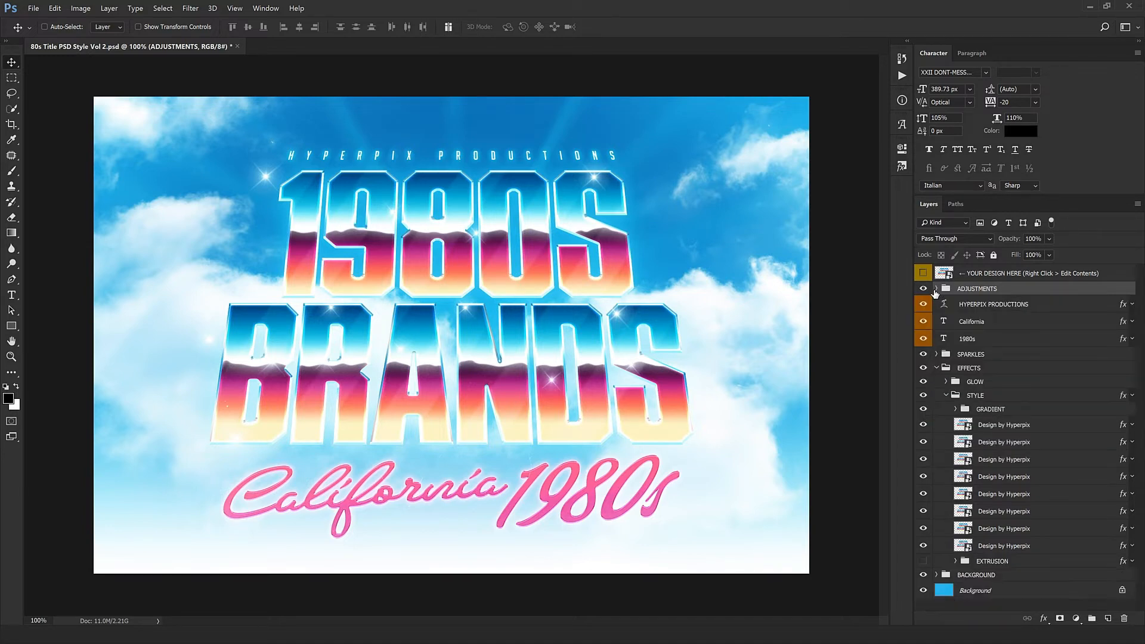
{"action": "left_click", "coordinate": [972, 305]}
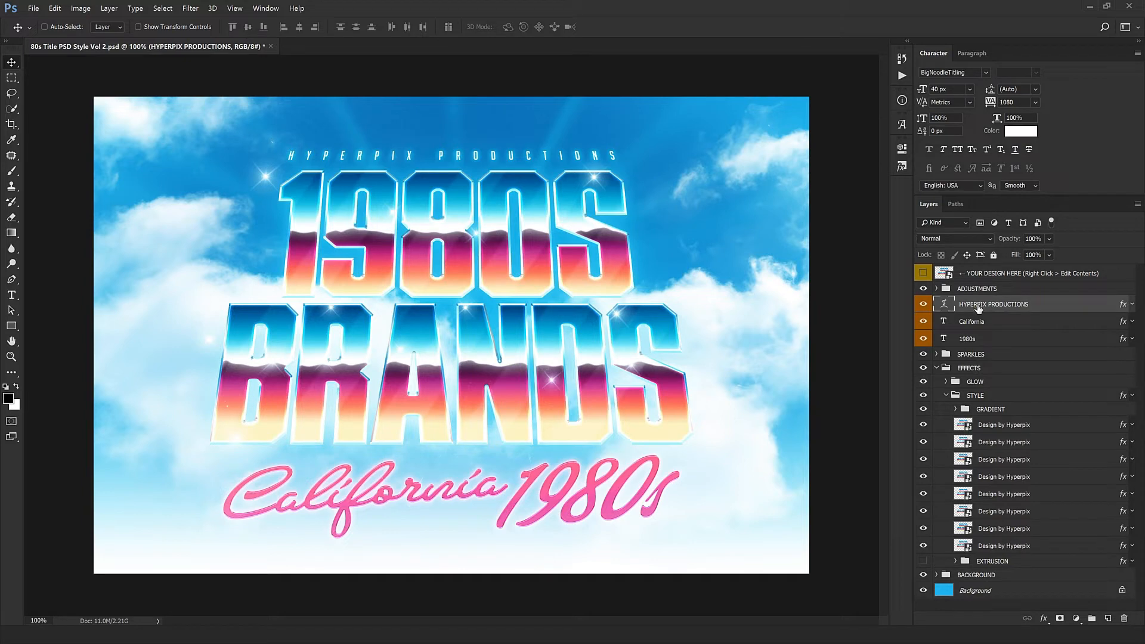
{"action": "double_click", "coordinate": [945, 305]}
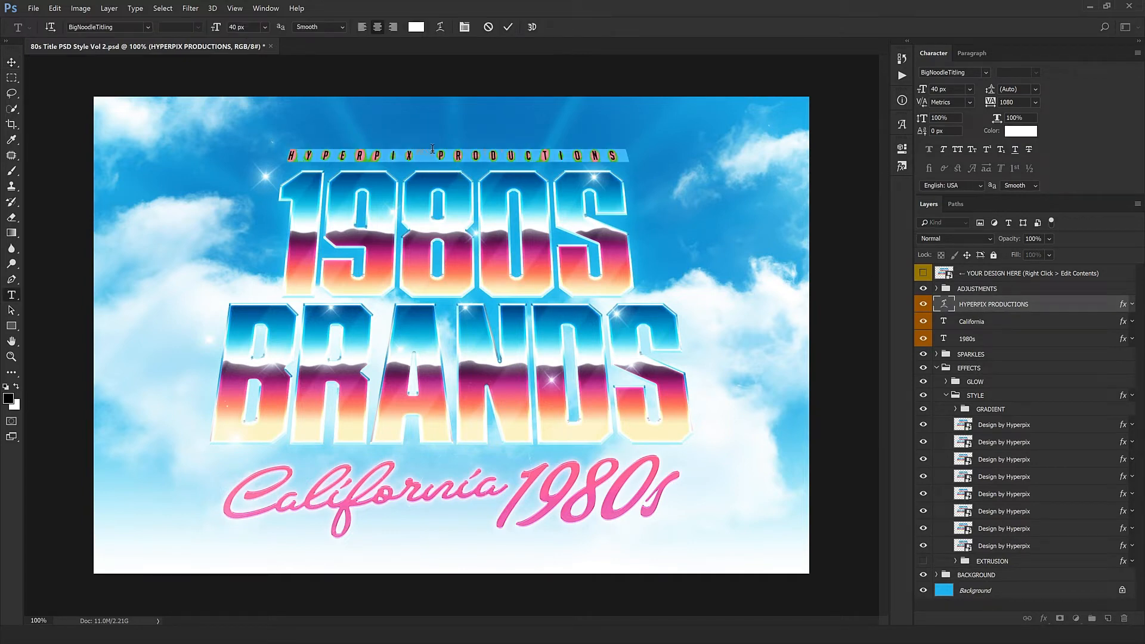
{"action": "type", "text": "YOUR"}
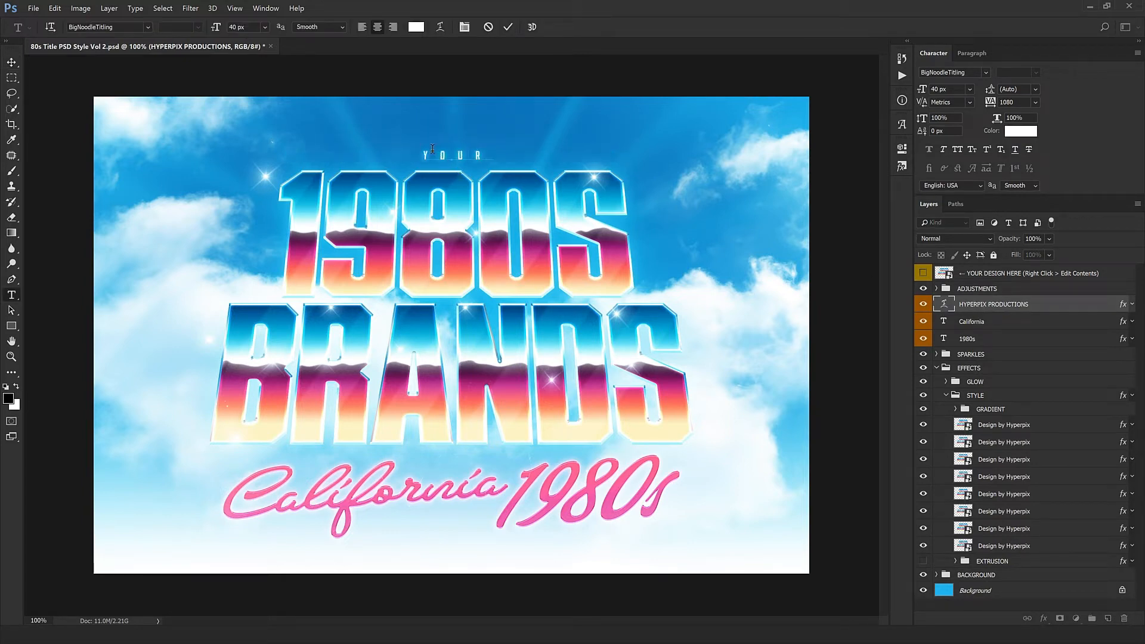
{"action": "type", "text": " NAME HERE"}
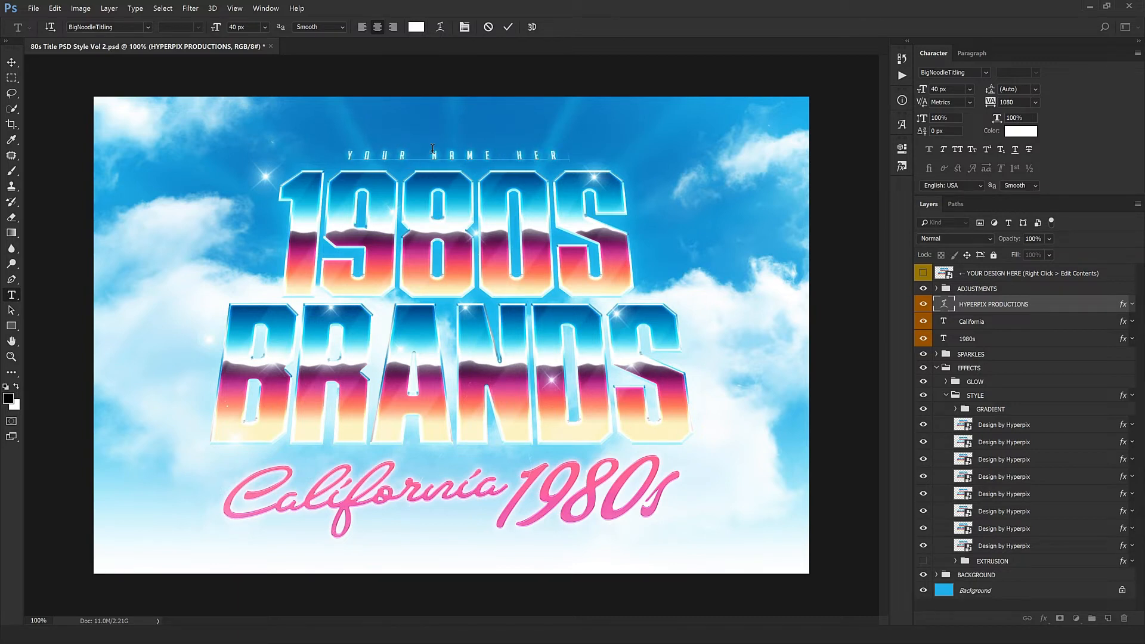
{"action": "key", "text": "ctrl+Return"}
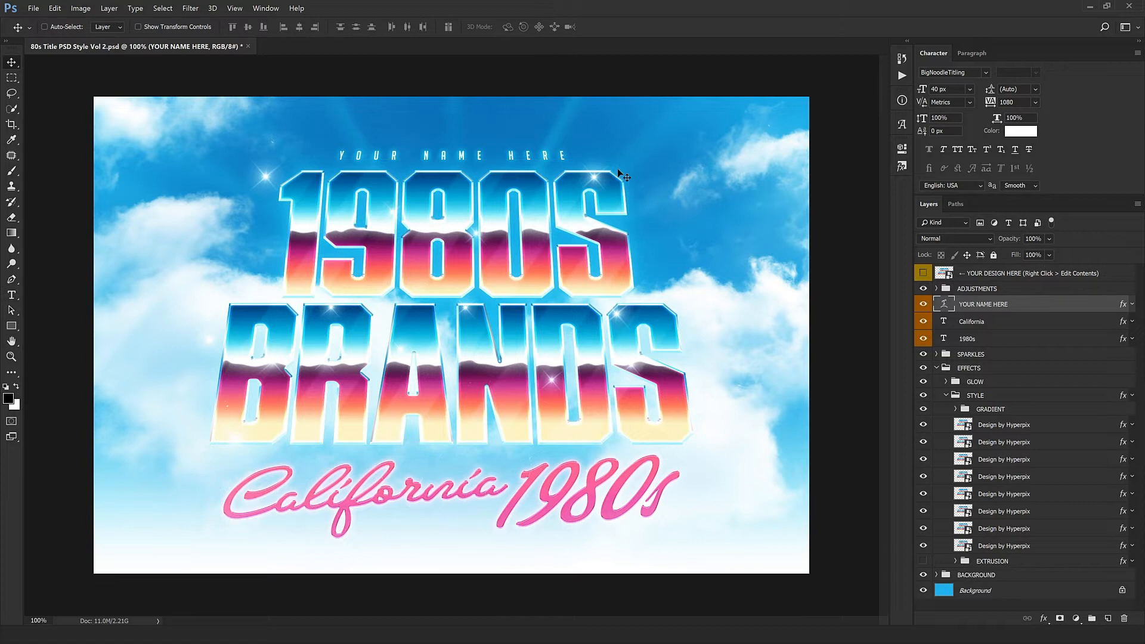
Replace the California script text with "Hyperpix"
{"action": "left_click", "coordinate": [984, 322]}
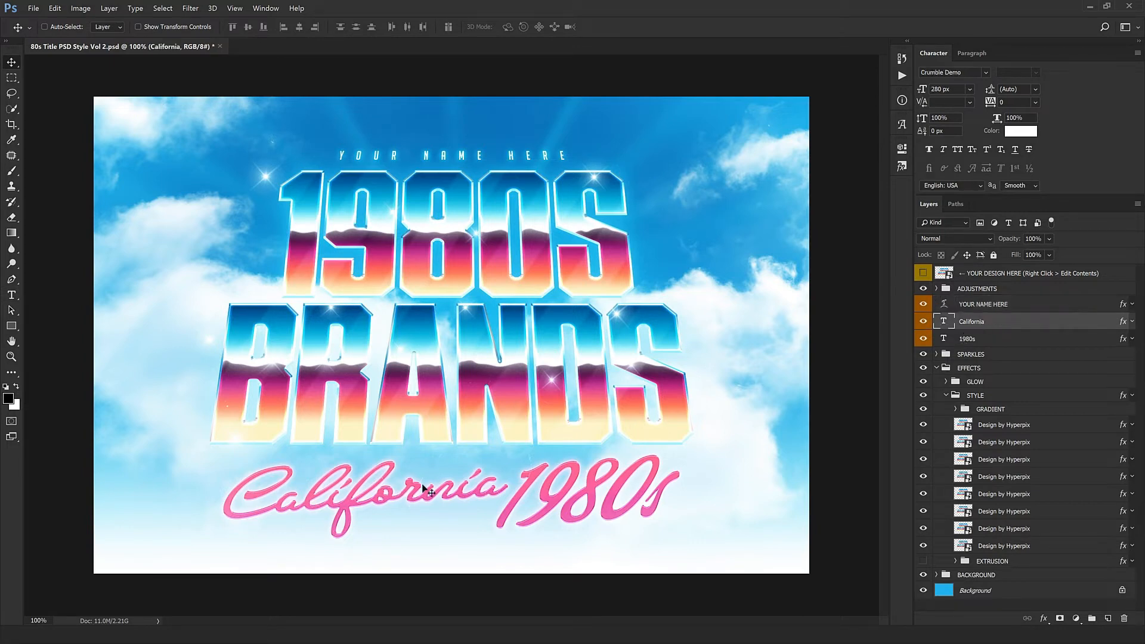
{"action": "left_click", "coordinate": [976, 340]}
{"action": "left_click", "coordinate": [973, 325]}
{"action": "double_click", "coordinate": [944, 325]}
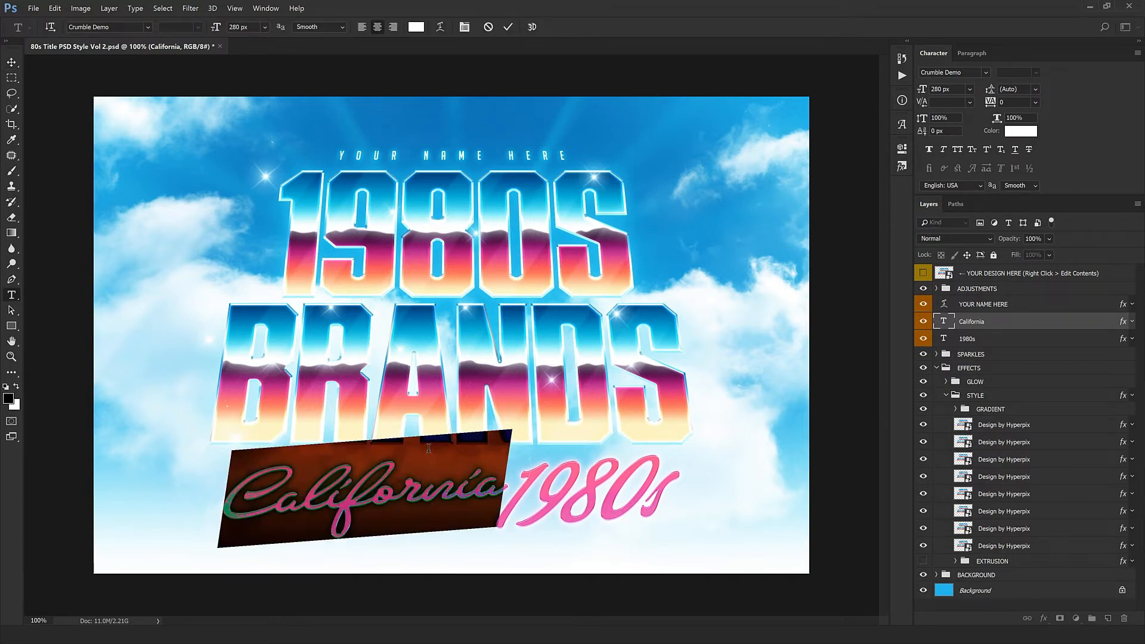
{"action": "type", "text": "Hyperpix"}
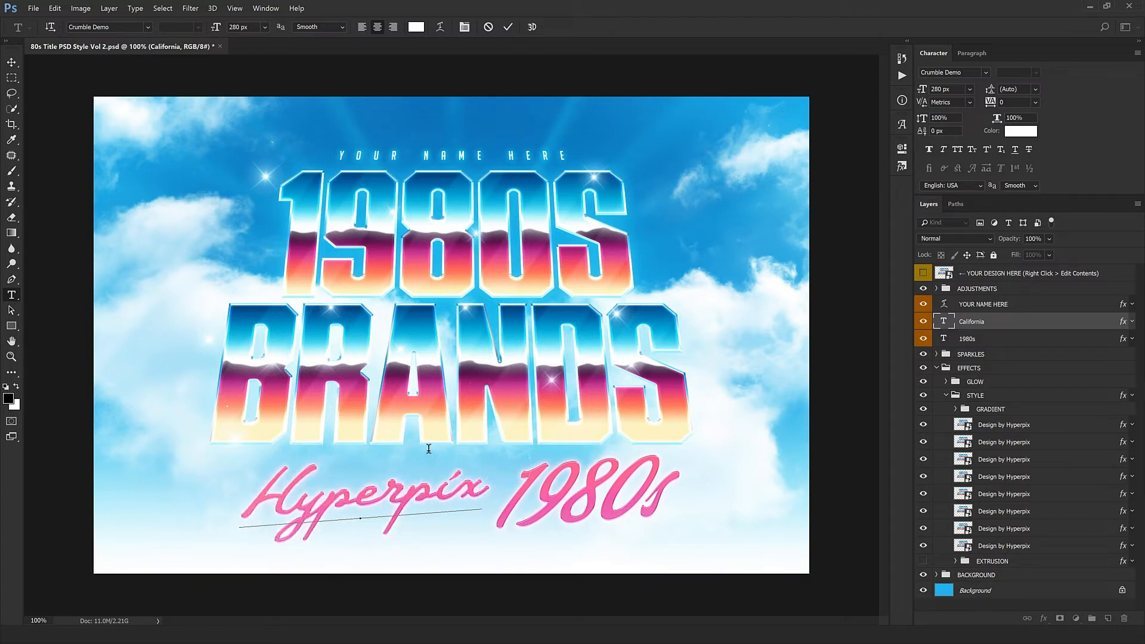
{"action": "key", "text": "ctrl+Return"}
{"action": "key", "text": "v"}
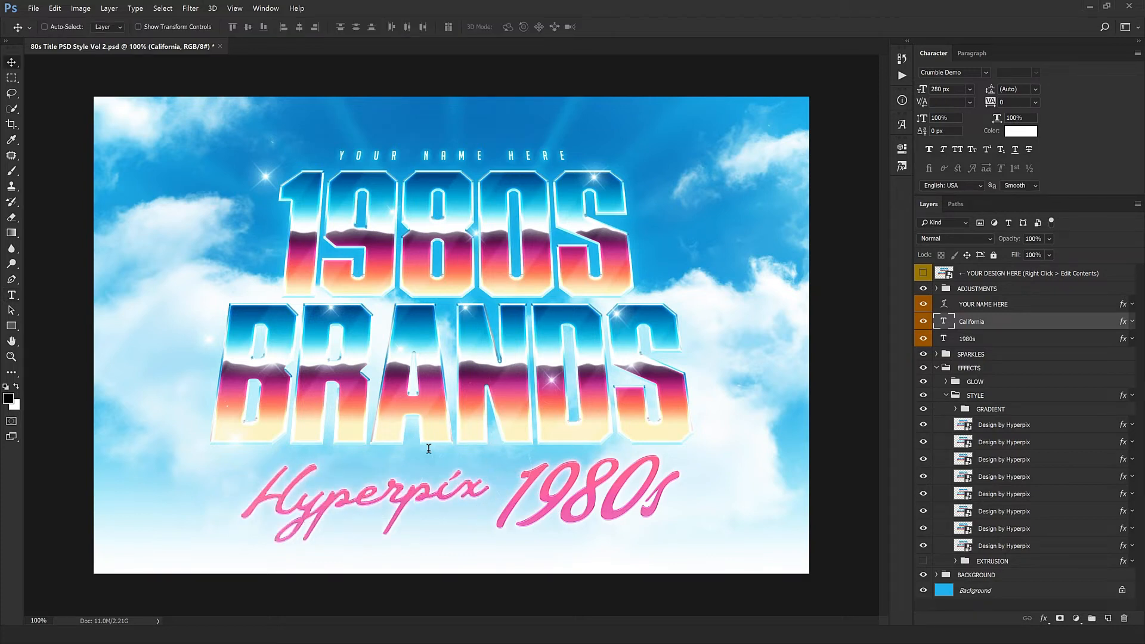
Replace the pink 1980s script text with "2021"
{"action": "double_click", "coordinate": [943, 338]}
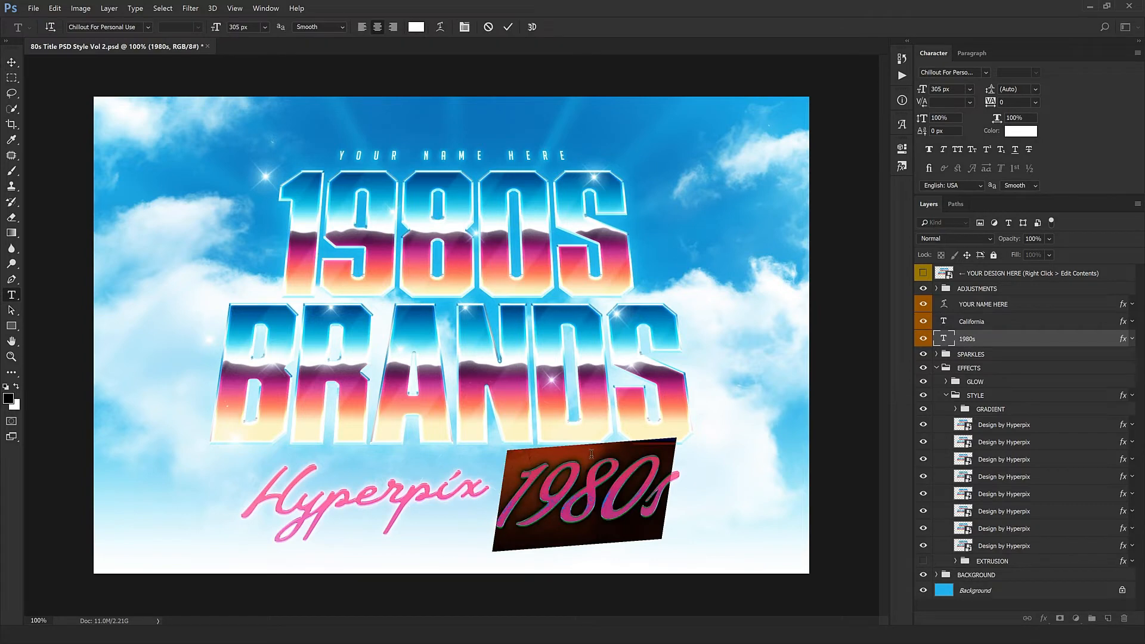
{"action": "key", "text": "Right"}
{"action": "key", "text": "ctrl+Return"}
{"action": "key", "text": "v"}
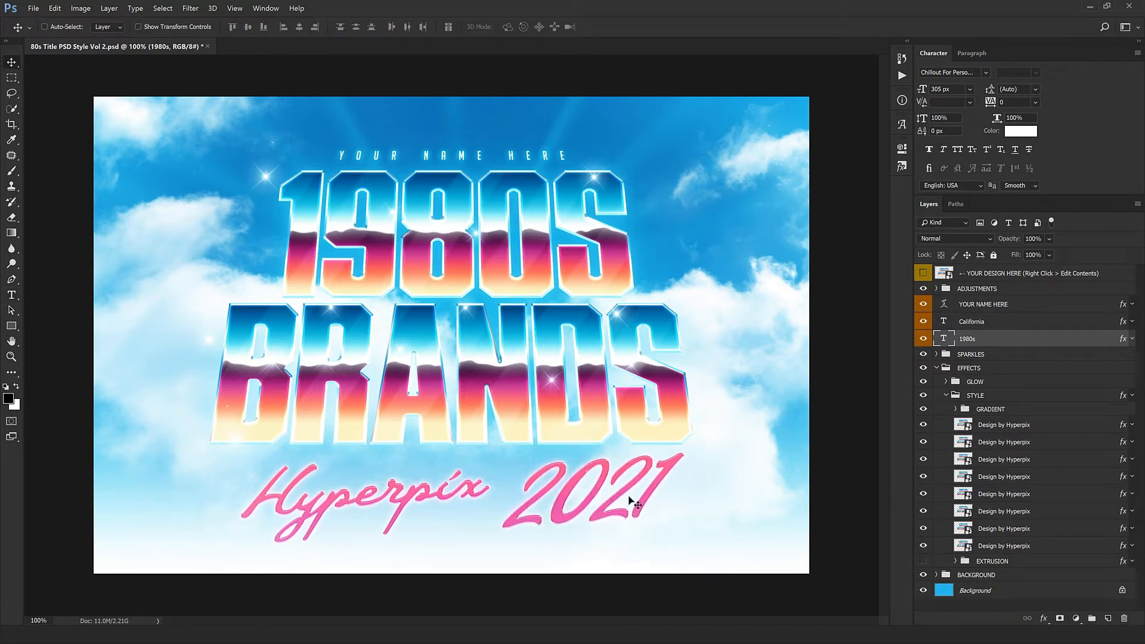
Undo the text changes made to the California and 1980s script layers
{"action": "key", "text": "ctrl+z"}
{"action": "key", "text": "ctrl+z"}
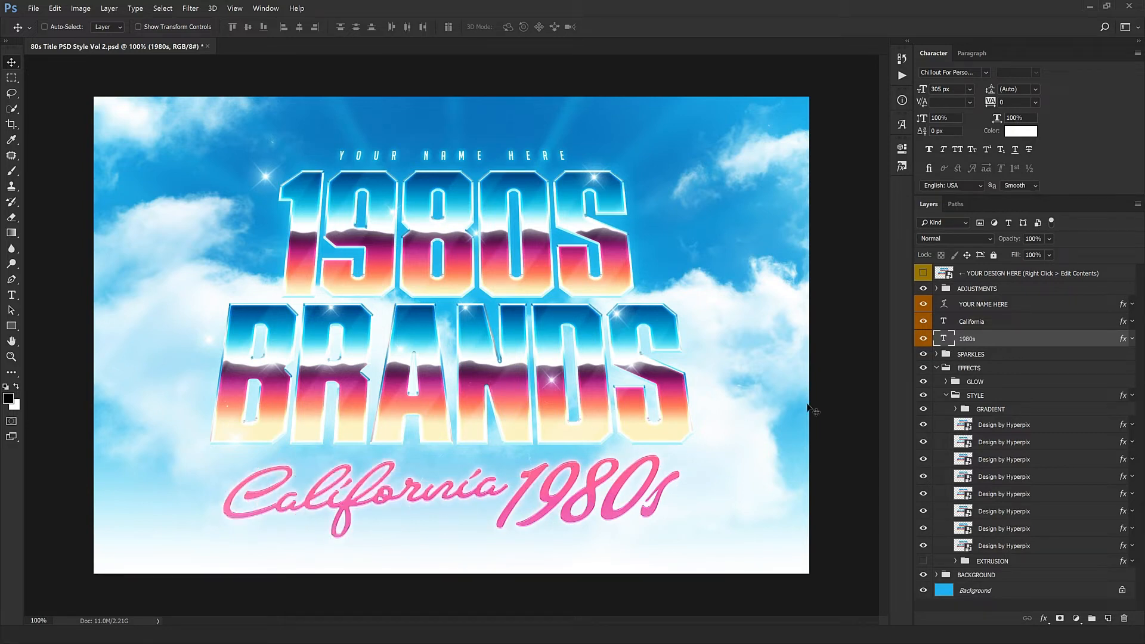
{"action": "mouse_move", "coordinate": [458, 499]}
{"action": "left_mouse_down"}
{"action": "mouse_move", "coordinate": [436, 500]}
{"action": "mouse_move", "coordinate": [342, 558]}
{"action": "mouse_move", "coordinate": [429, 444]}
{"action": "mouse_move", "coordinate": [427, 462]}
{"action": "mouse_move", "coordinate": [456, 507]}
{"action": "left_mouse_up"}
Expand the SPARKLES group and move its first five Sparkle groups away from their places on the title lettering
{"action": "left_click", "coordinate": [937, 354]}
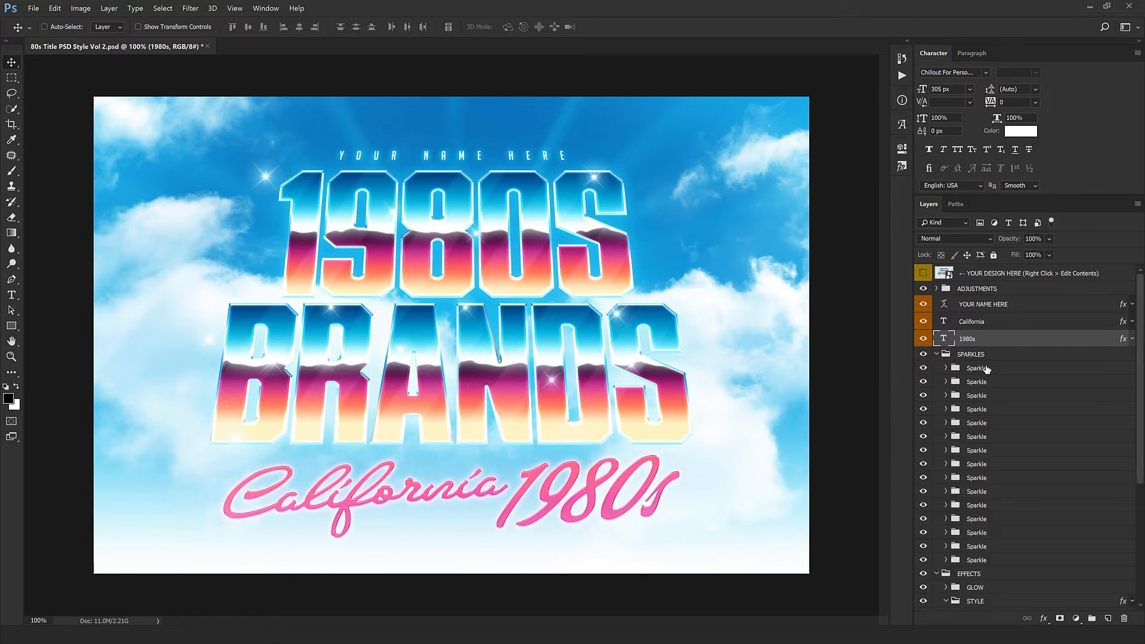
{"action": "left_click", "coordinate": [984, 369]}
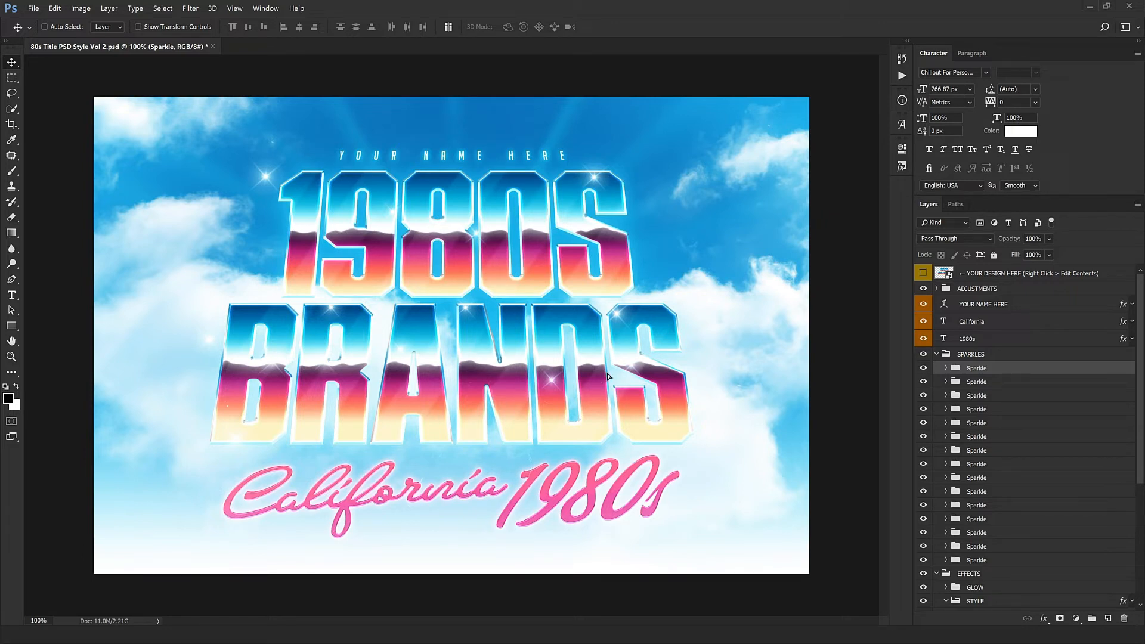
{"action": "left_click_drag", "start_coordinate": [631, 319], "coordinate": [564, 388]}
{"action": "left_click", "coordinate": [1012, 385]}
{"action": "left_click_drag", "start_coordinate": [573, 438], "coordinate": [558, 544]}
{"action": "left_click", "coordinate": [990, 396]}
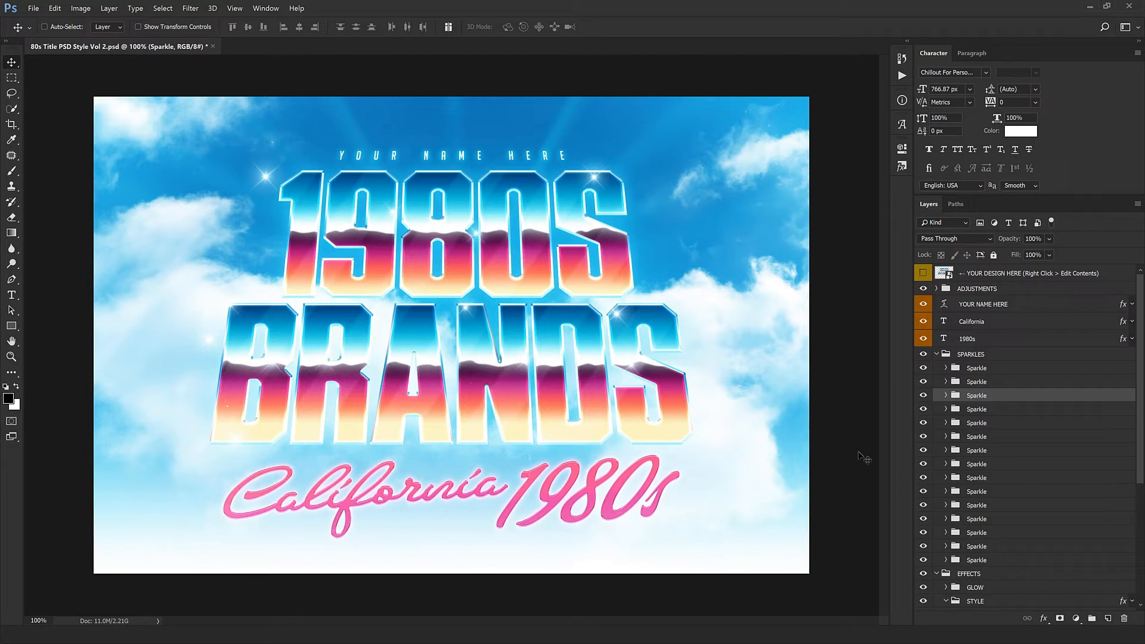
{"action": "left_click", "coordinate": [1009, 407]}
{"action": "left_click_drag", "start_coordinate": [547, 431], "coordinate": [563, 436]}
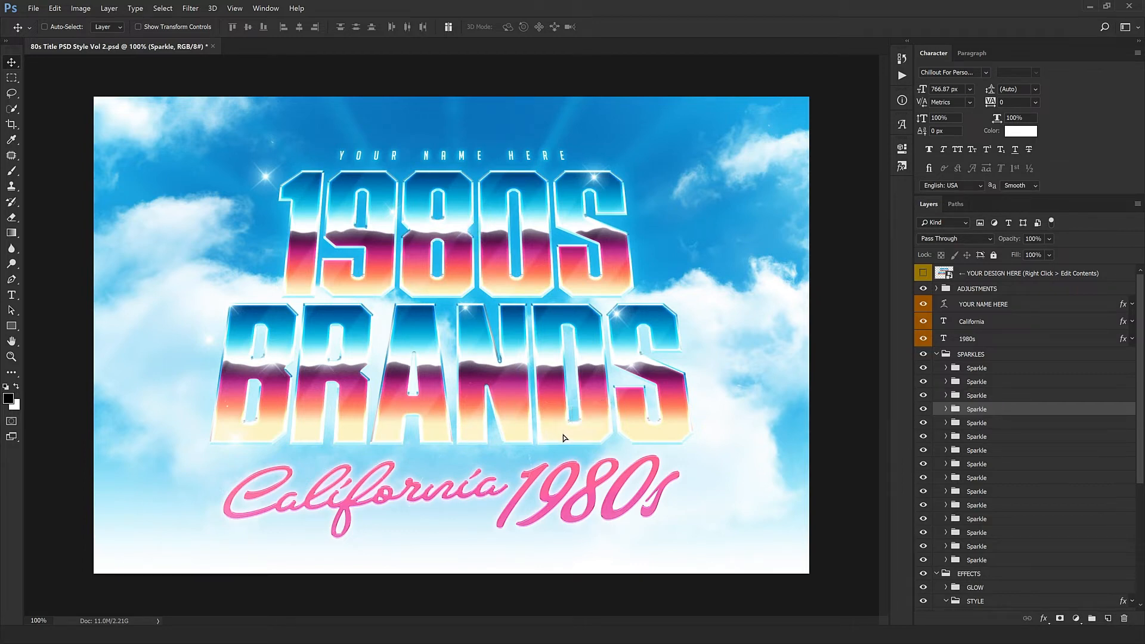
{"action": "left_click", "coordinate": [1008, 425]}
{"action": "left_click_drag", "start_coordinate": [461, 436], "coordinate": [678, 493]}
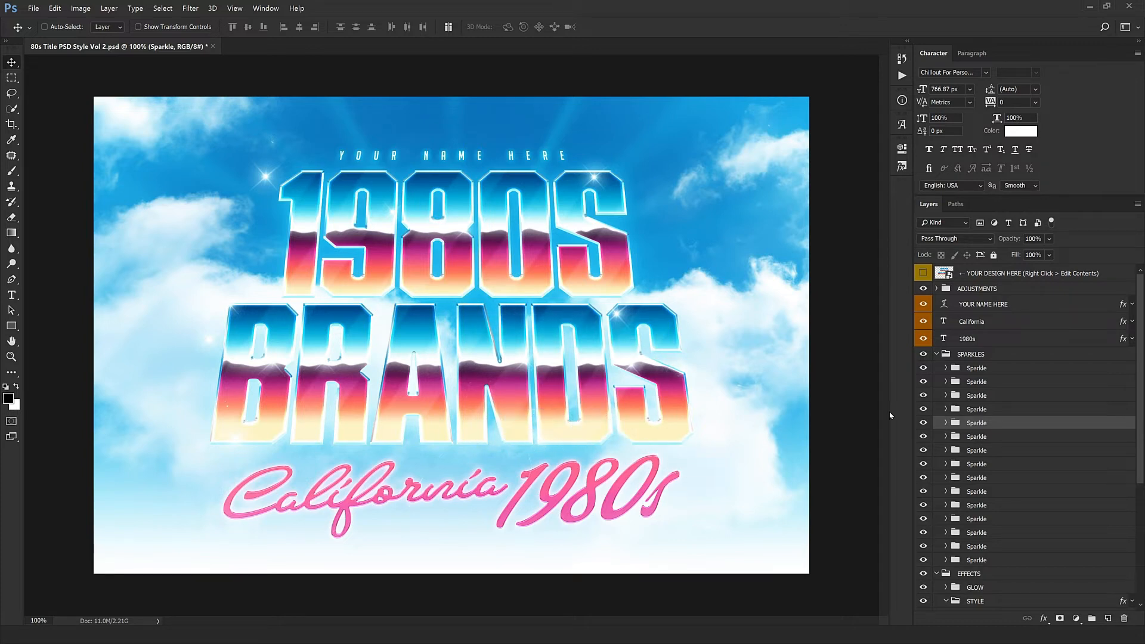
Delete all Sparkle groups below the fifth one and collapse the SPARKLES group
{"action": "left_click", "coordinate": [991, 436]}
{"action": "left_click", "coordinate": [979, 560], "text": "shift"}
{"action": "left_click", "coordinate": [1124, 618]}
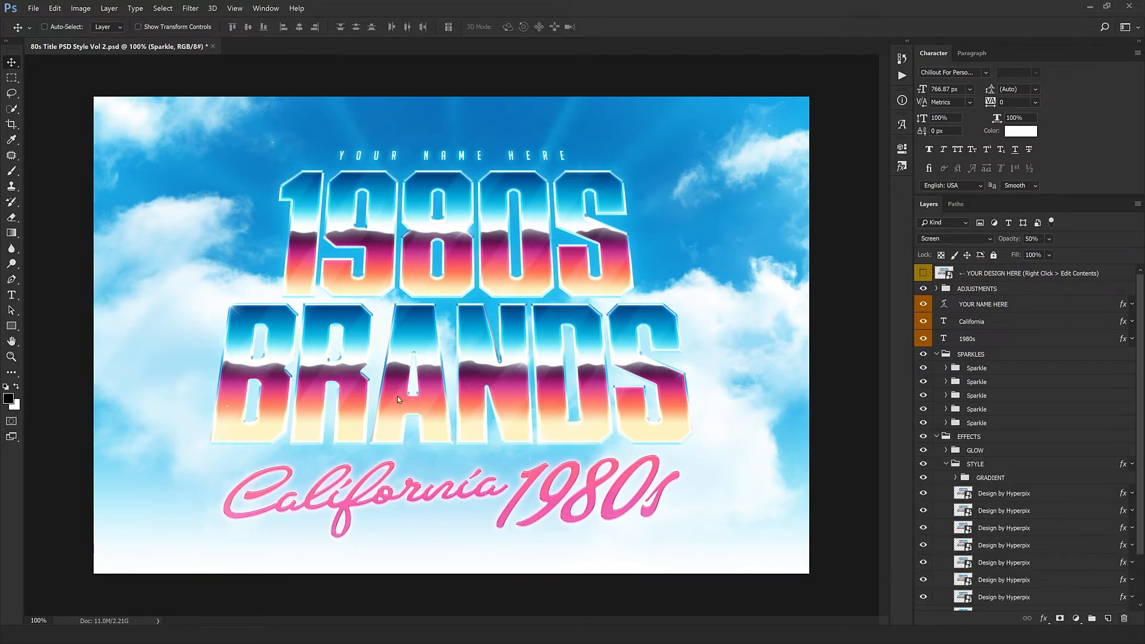
{"action": "left_click", "coordinate": [940, 356]}
{"action": "left_click", "coordinate": [936, 355]}
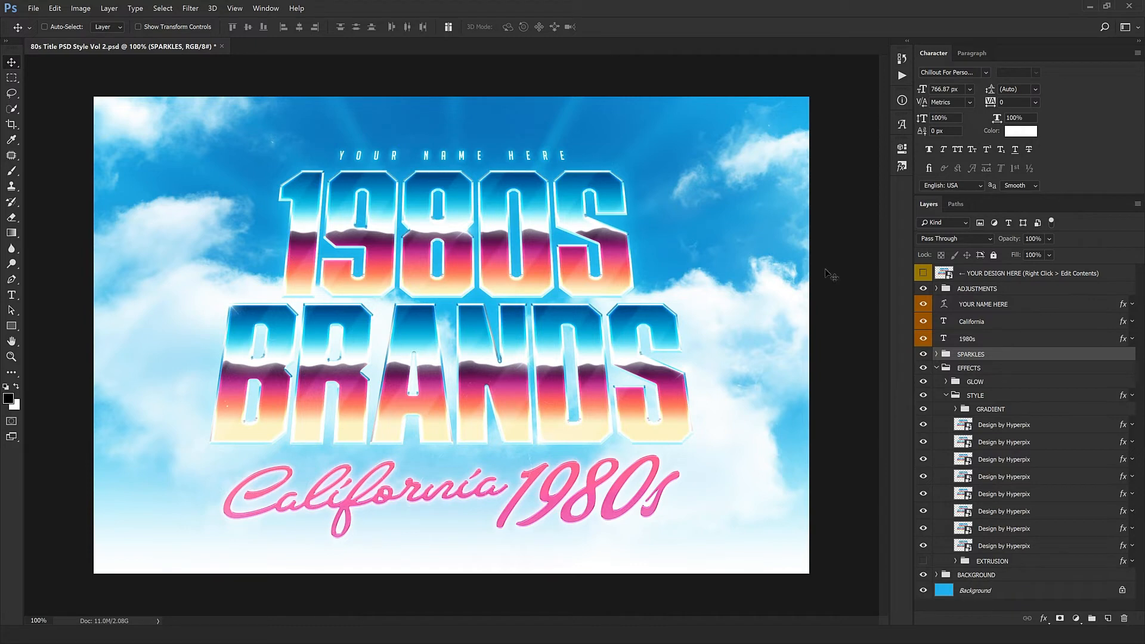
Hide and show the GRADIENT group inside STYLE to compare its effect on the title
{"action": "left_click", "coordinate": [990, 410]}
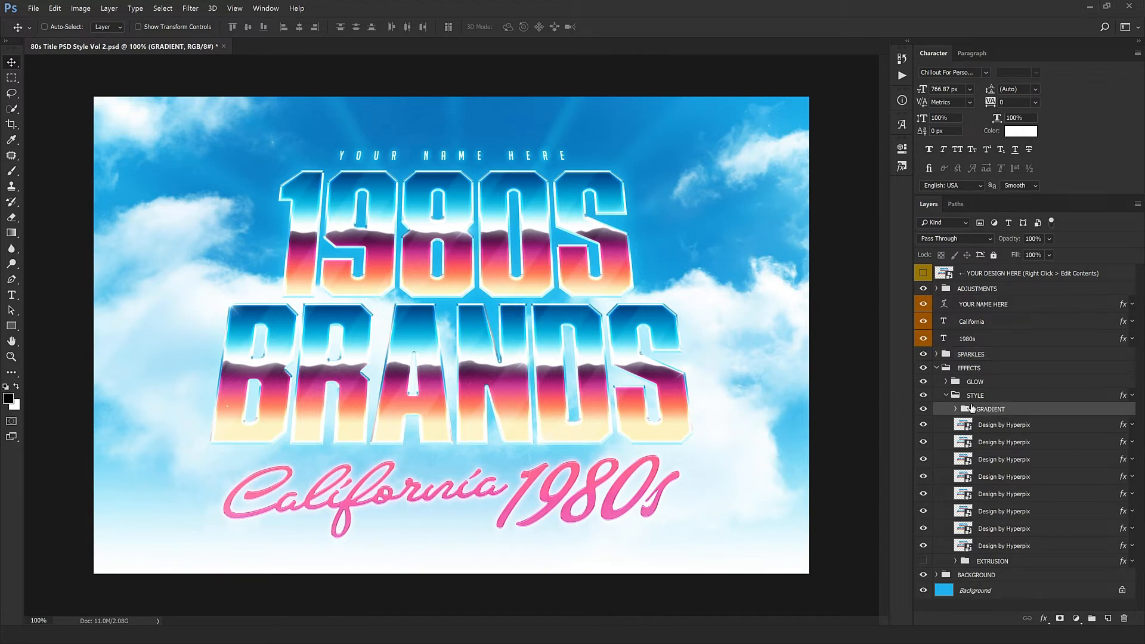
{"action": "left_click", "coordinate": [924, 410]}
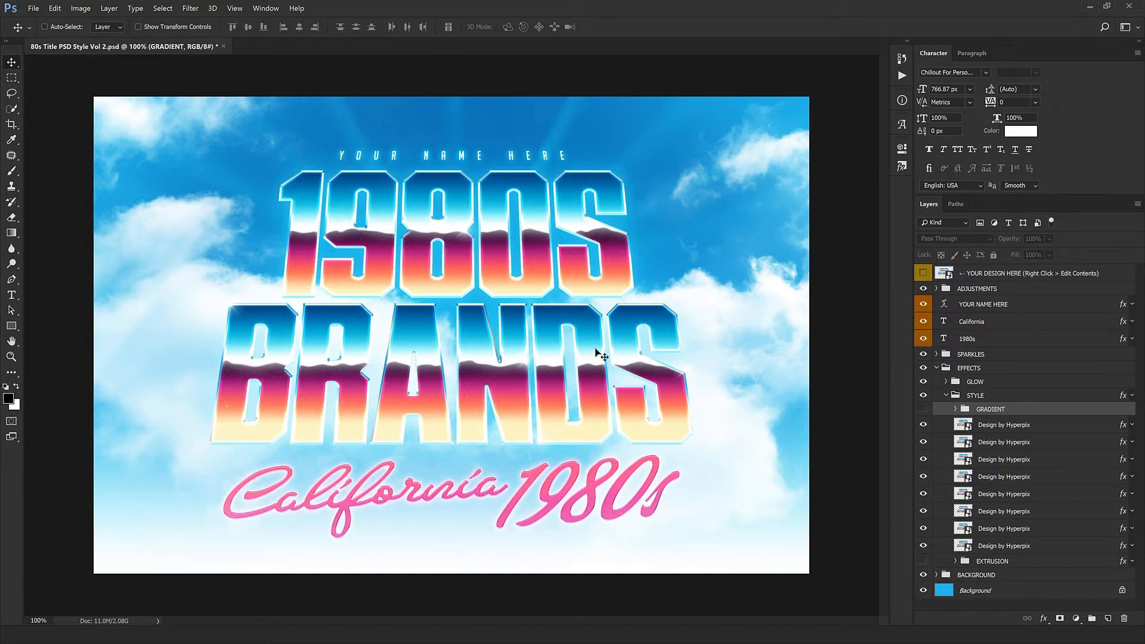
{"action": "left_click", "coordinate": [923, 410]}
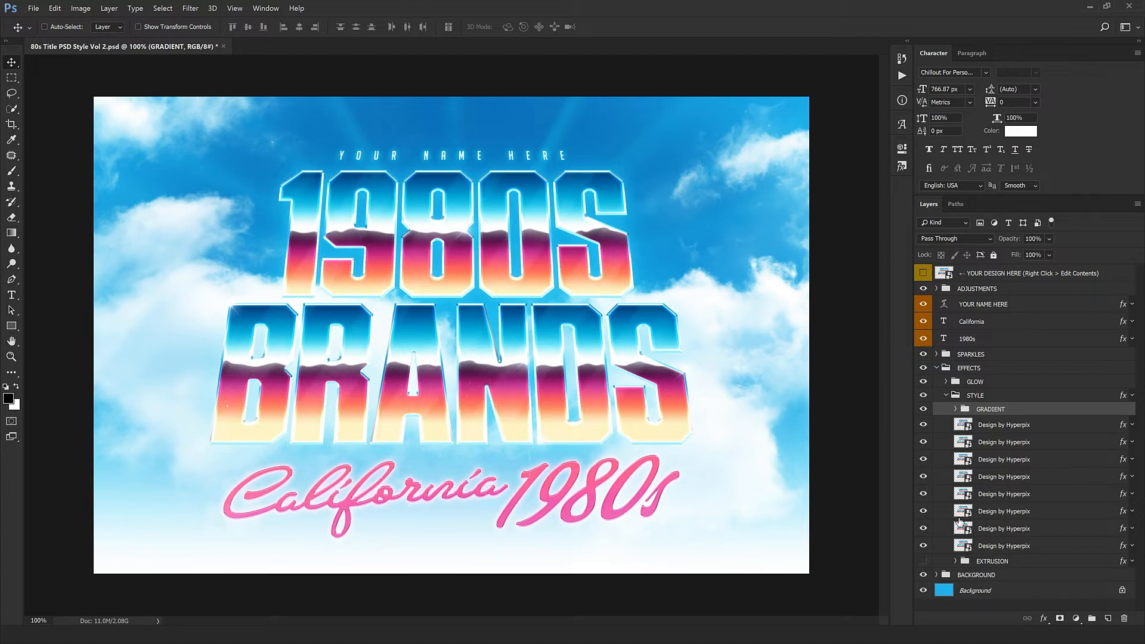
Expand the BACKGROUND group and its CLOUDS subgroup, and move the middle Cloud layer up and to the right
{"action": "left_click", "coordinate": [936, 575]}
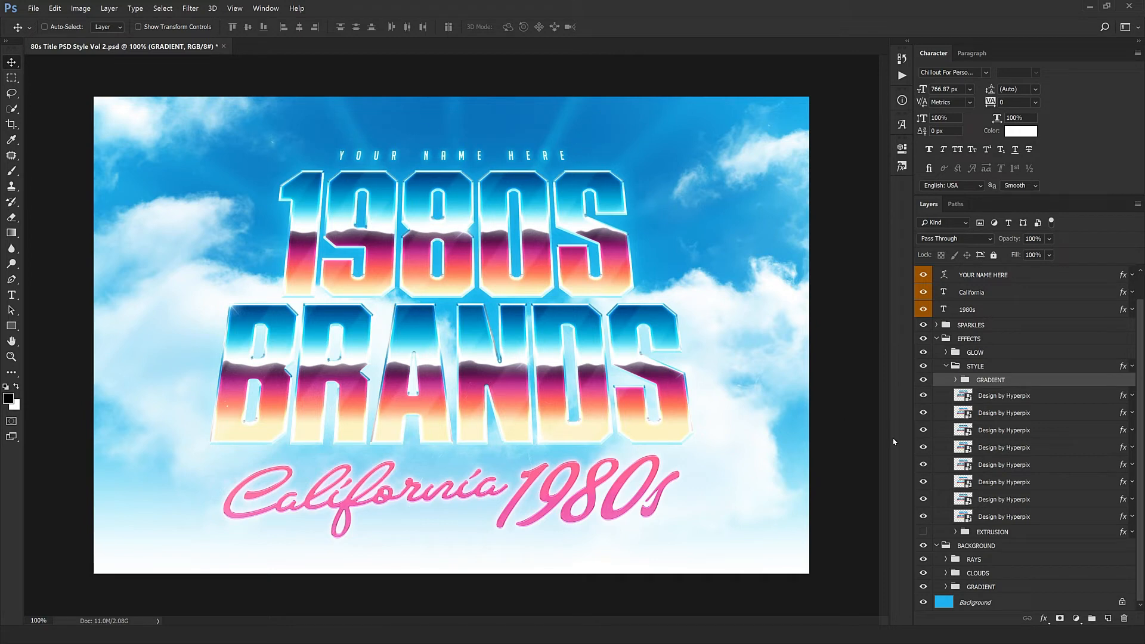
{"action": "left_click", "coordinate": [975, 573]}
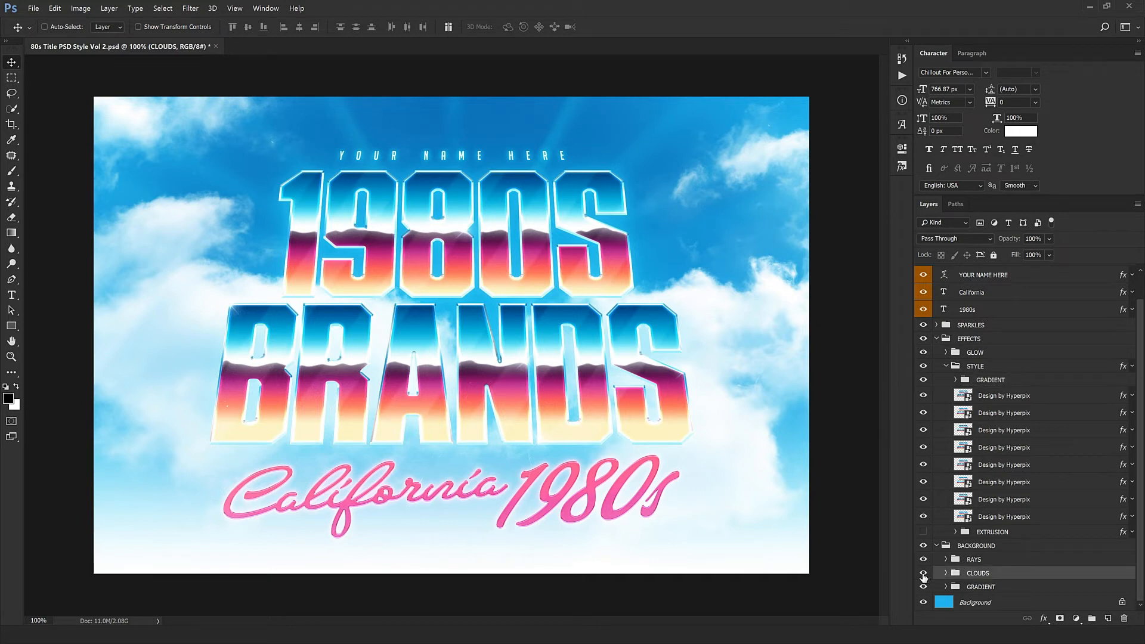
{"action": "left_click", "coordinate": [945, 573]}
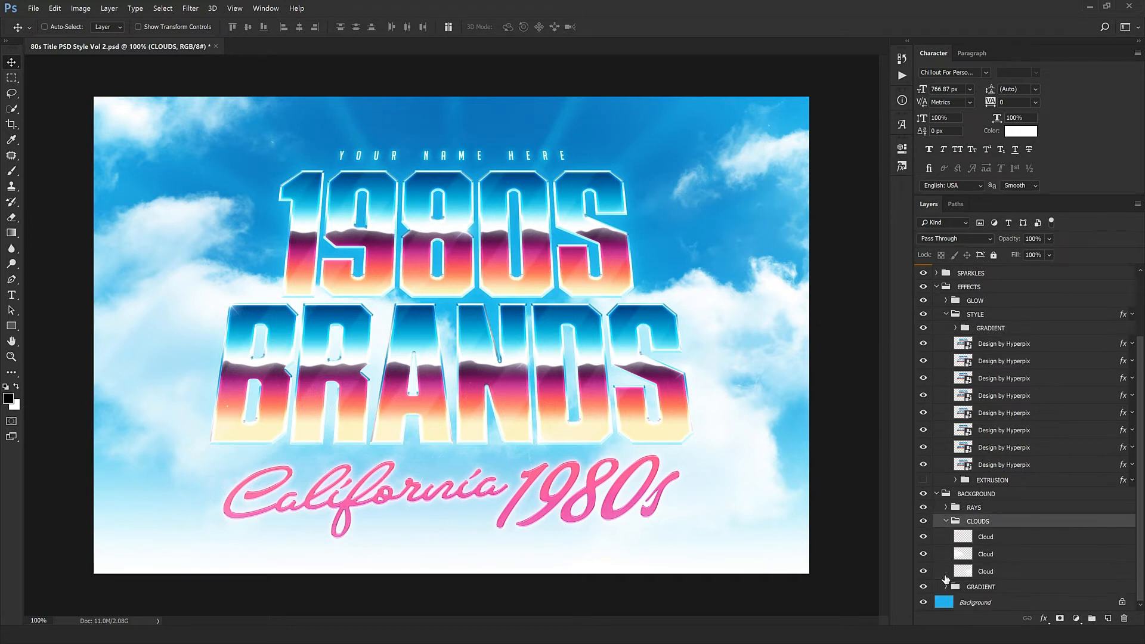
{"action": "left_click", "coordinate": [1006, 542]}
{"action": "left_click", "coordinate": [995, 558]}
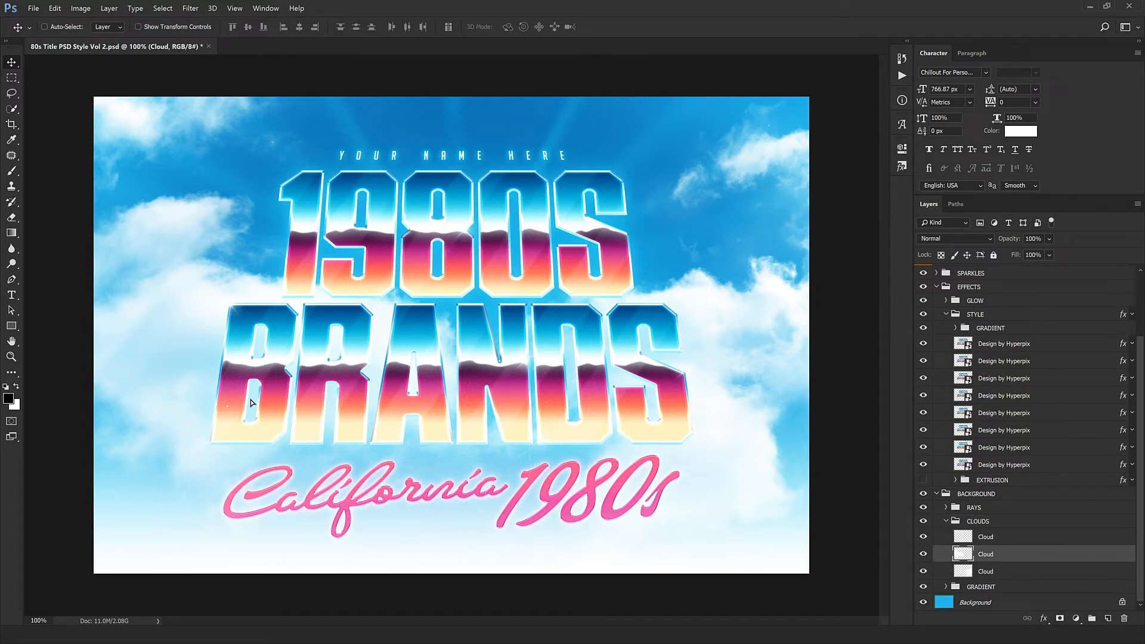
{"action": "left_click_drag", "start_coordinate": [251, 403], "coordinate": [337, 328]}
Collapse CLOUDS, view the layers in the background's GRADIENT subgroup, and collapse the BACKGROUND group
{"action": "left_click", "coordinate": [950, 522]}
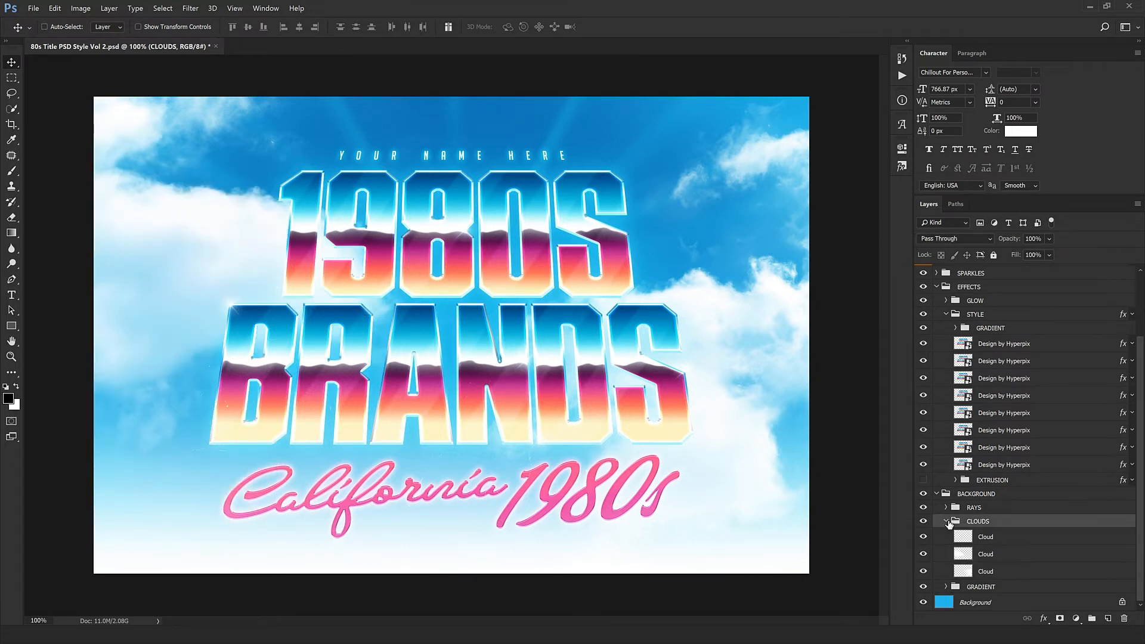
{"action": "left_click", "coordinate": [946, 522]}
{"action": "left_click", "coordinate": [946, 587]}
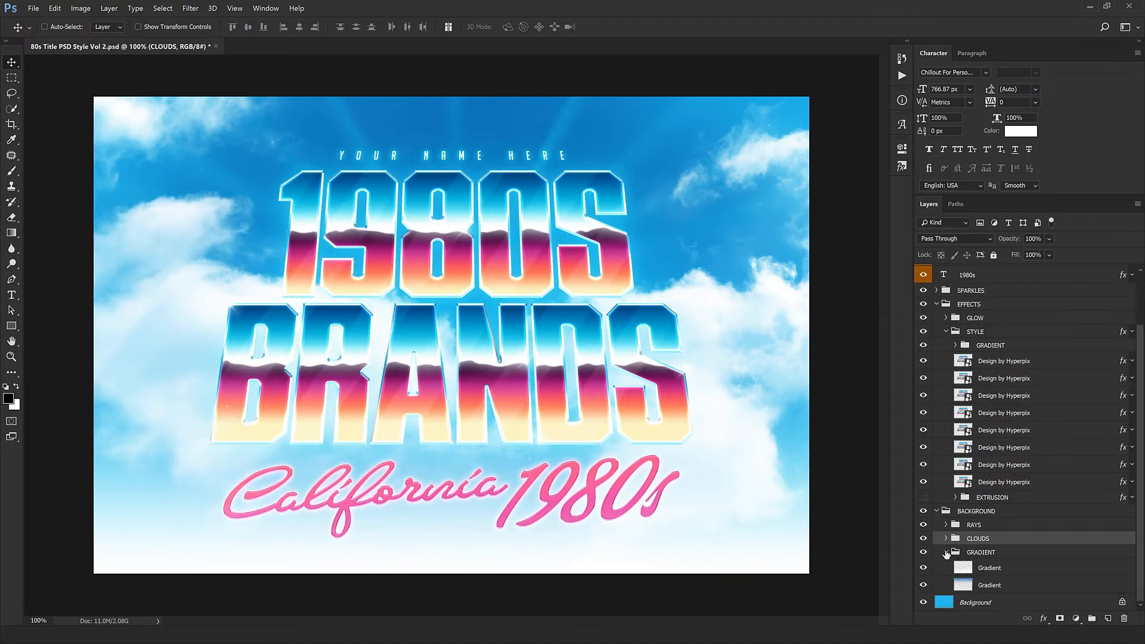
{"action": "left_click", "coordinate": [946, 552]}
{"action": "left_click", "coordinate": [938, 550]}
{"action": "left_click", "coordinate": [936, 547]}
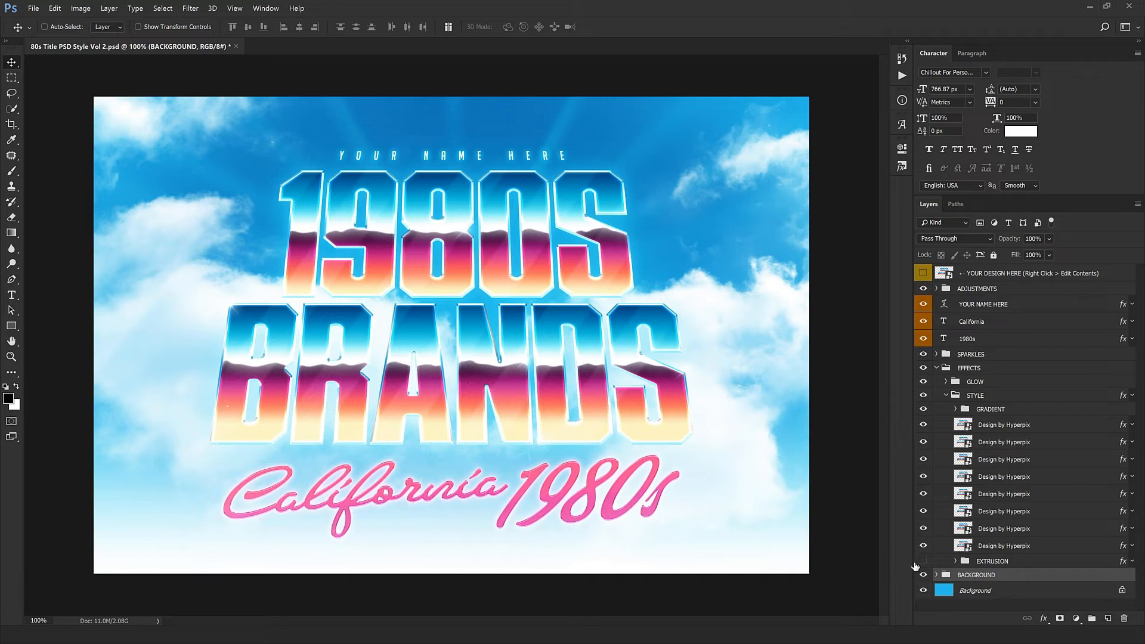
Make the EXTRUSION group visible and collapse the STYLE and EFFECTS groups
{"action": "left_click", "coordinate": [945, 396]}
{"action": "left_click", "coordinate": [936, 368]}
Open the YOUR DESIGN HERE smart object and place the Sprite logo file "1" from File Explorer's Logo folder, cropped to Bounding Box
{"action": "left_click", "coordinate": [995, 275]}
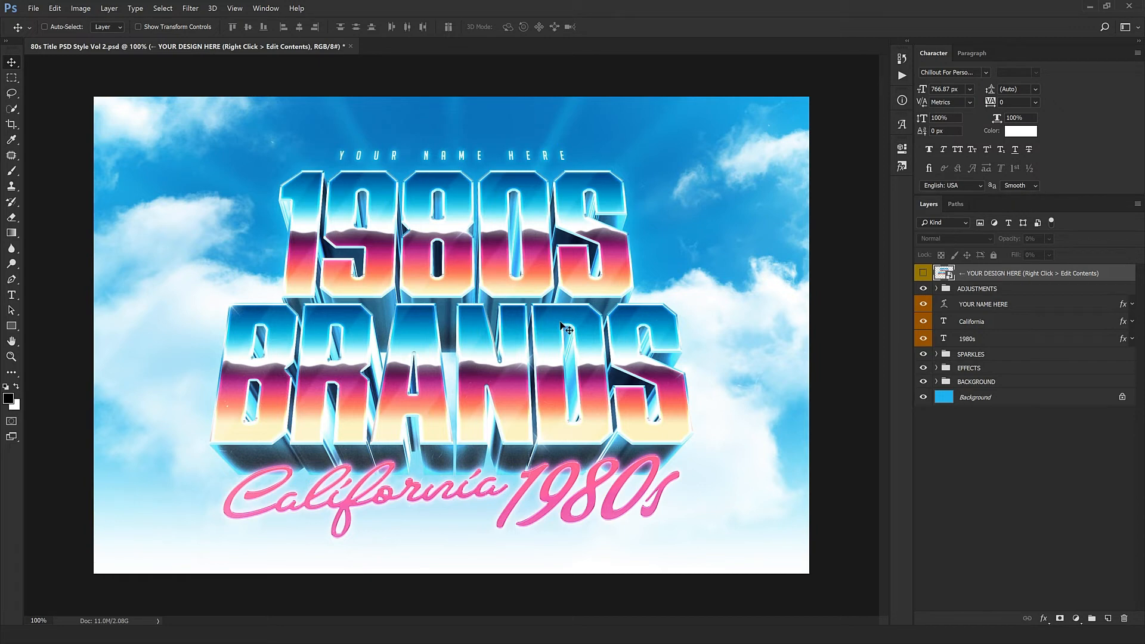
{"action": "double_click", "coordinate": [944, 274]}
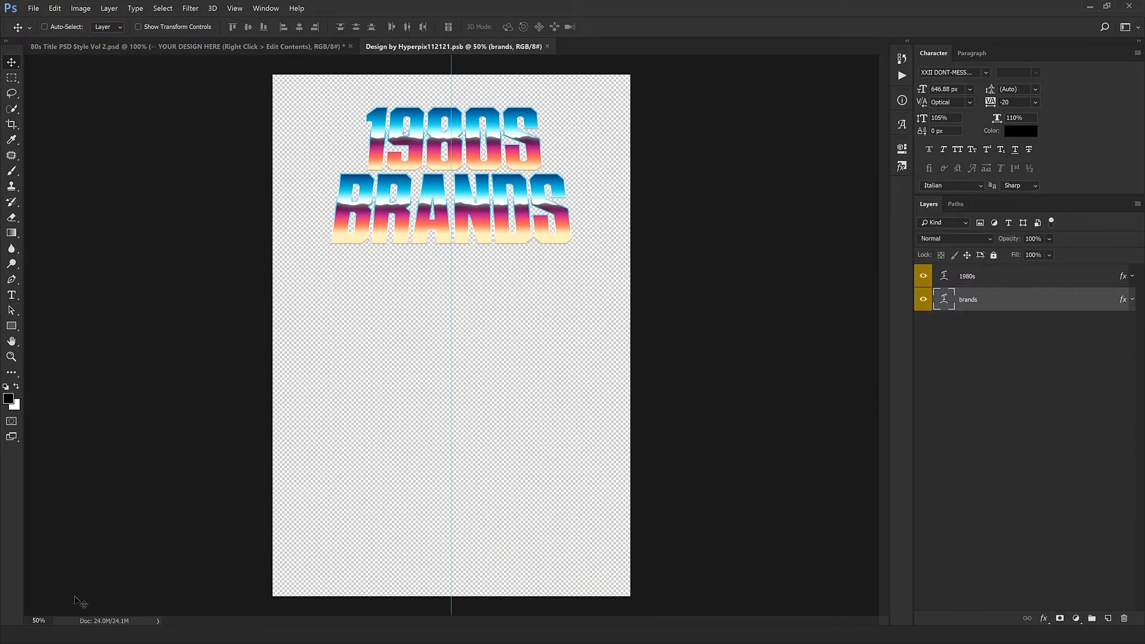
{"action": "left_click", "coordinate": [69, 632]}
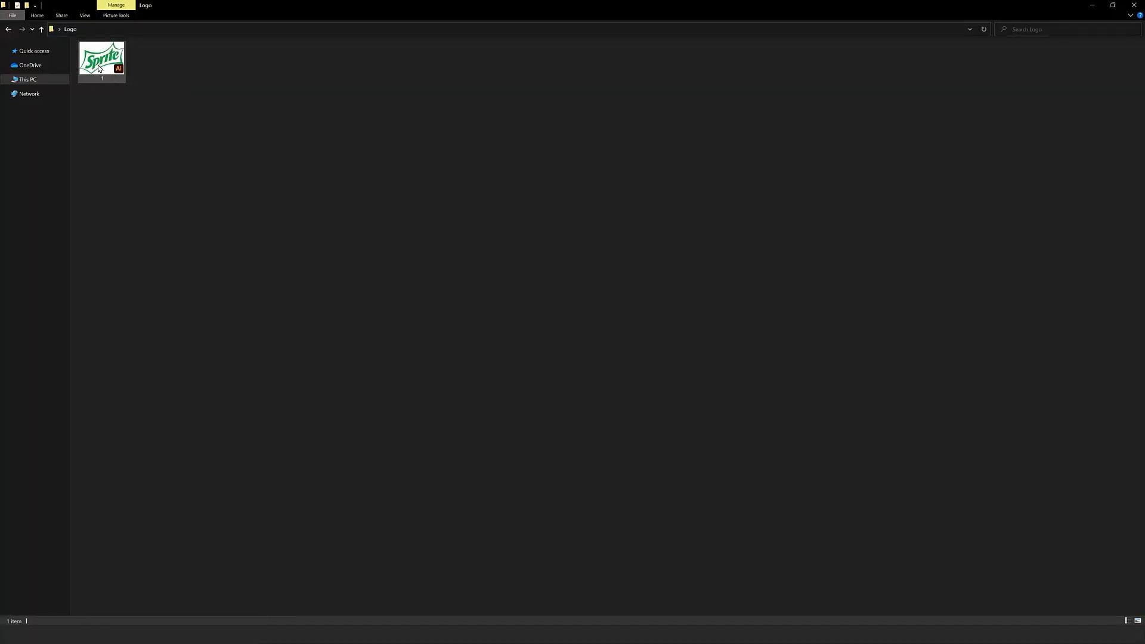
{"action": "left_click_drag", "start_coordinate": [99, 69], "coordinate": [440, 289]}
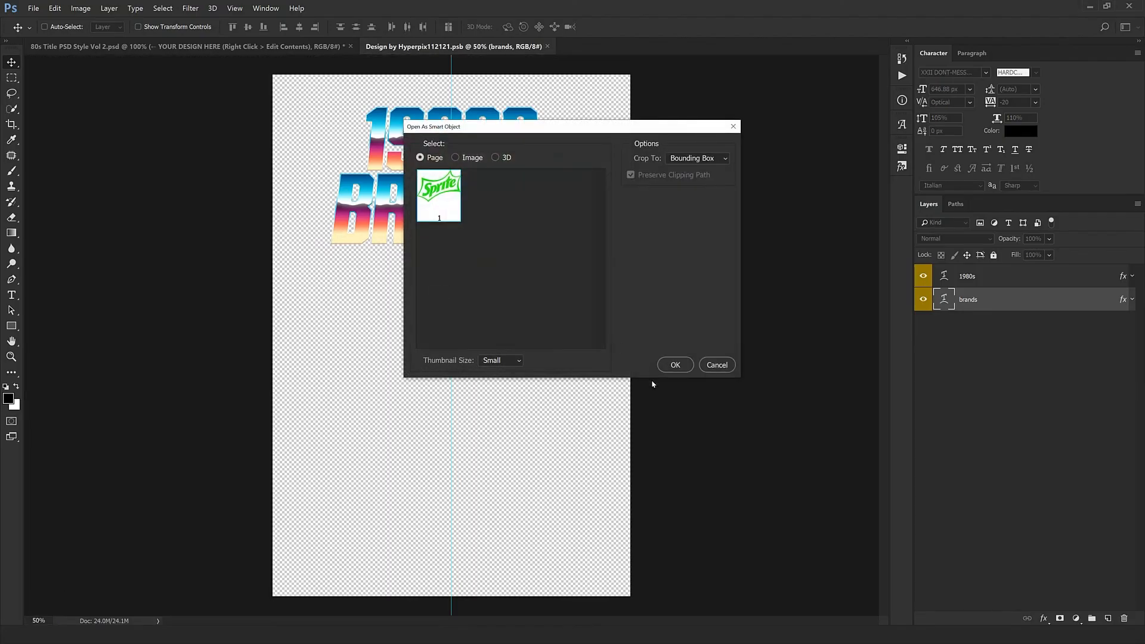
{"action": "left_click", "coordinate": [674, 365]}
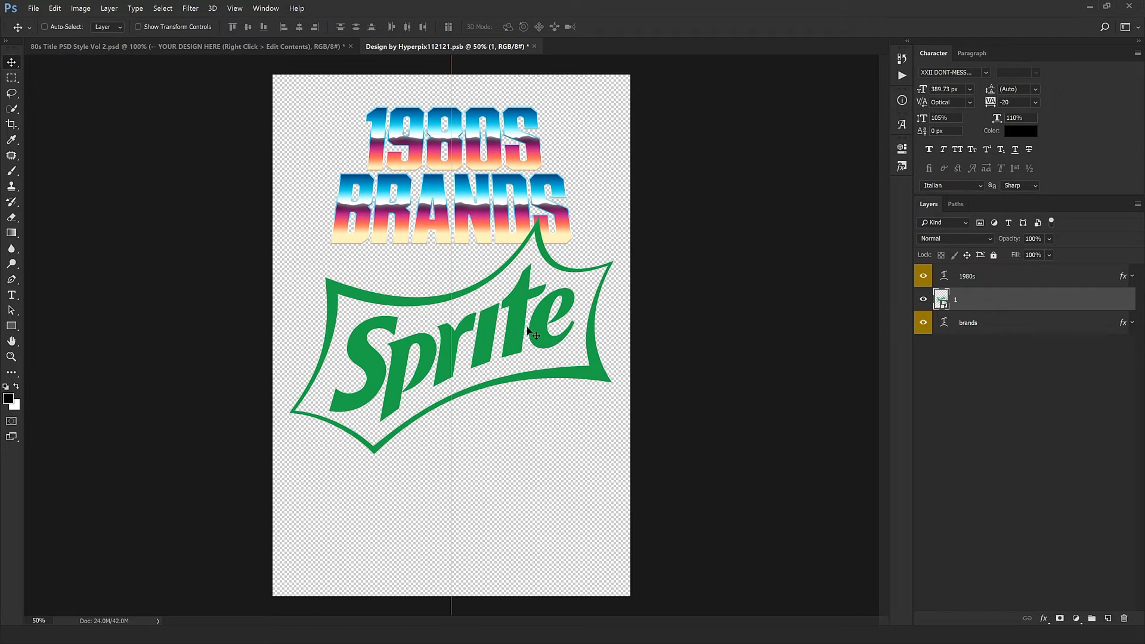
Move the Sprite logo up over the existing title text and scale it down to about 60%
{"action": "left_click_drag", "start_coordinate": [524, 335], "coordinate": [516, 169]}
{"action": "key", "text": "ctrl+t"}
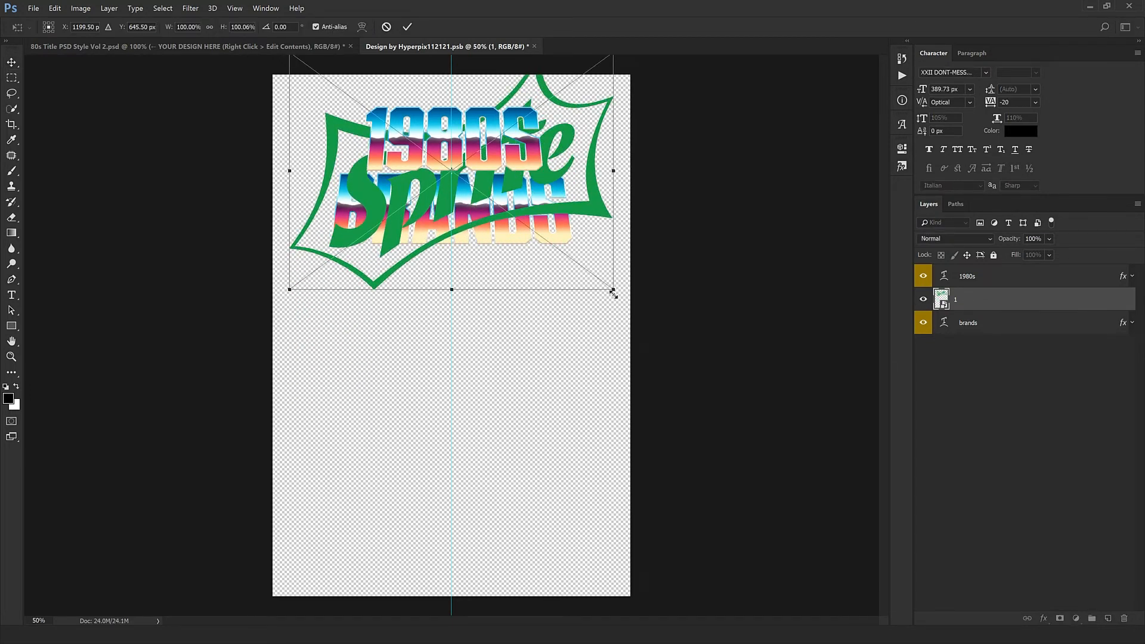
{"action": "left_click_drag", "start_coordinate": [614, 290], "coordinate": [540, 261]}
{"action": "left_click_drag", "start_coordinate": [552, 94], "coordinate": [548, 99]}
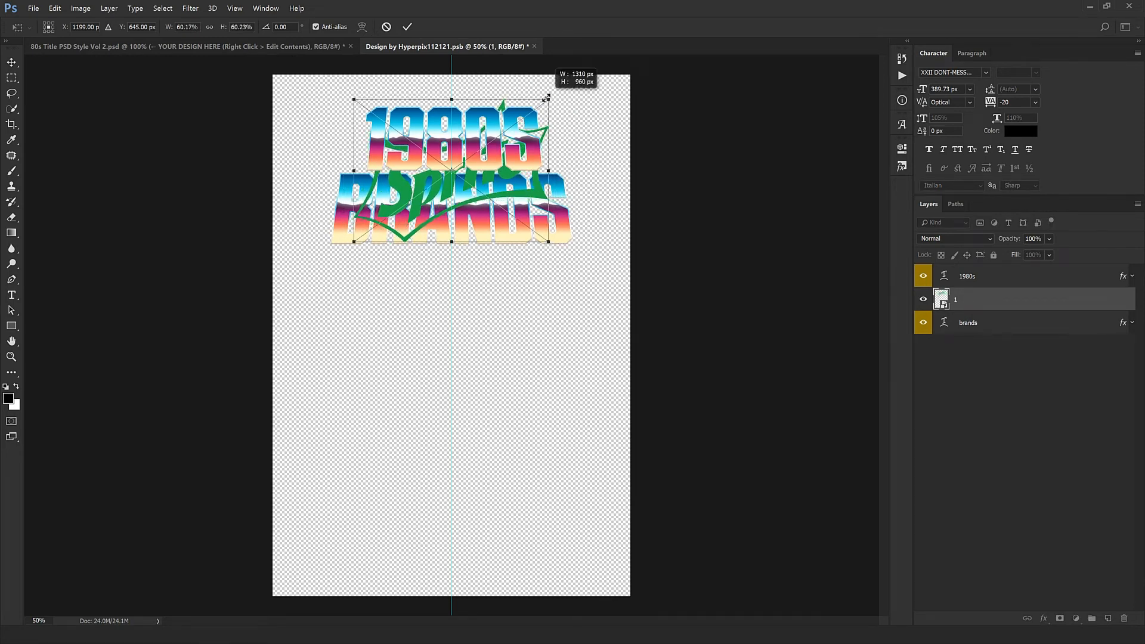
{"action": "key", "text": "Return"}
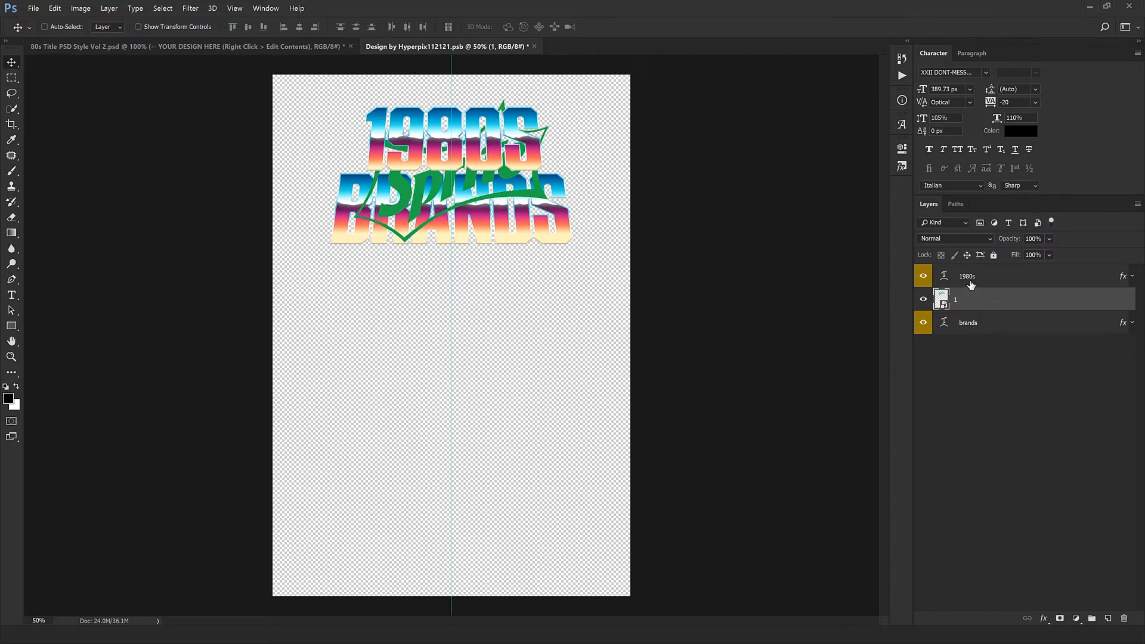
Delete the 1980s text layer and move the brands text down below the Sprite logo
{"action": "left_click", "coordinate": [971, 285]}
{"action": "left_click", "coordinate": [1124, 619]}
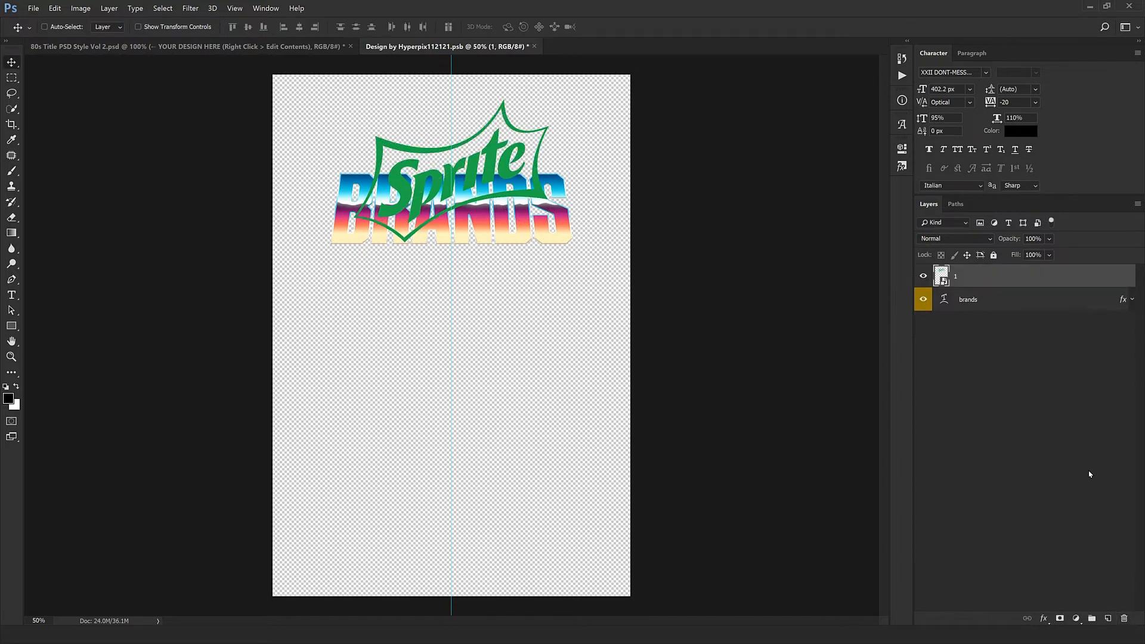
{"action": "left_click", "coordinate": [993, 299]}
{"action": "left_click_drag", "start_coordinate": [579, 236], "coordinate": [578, 315]}
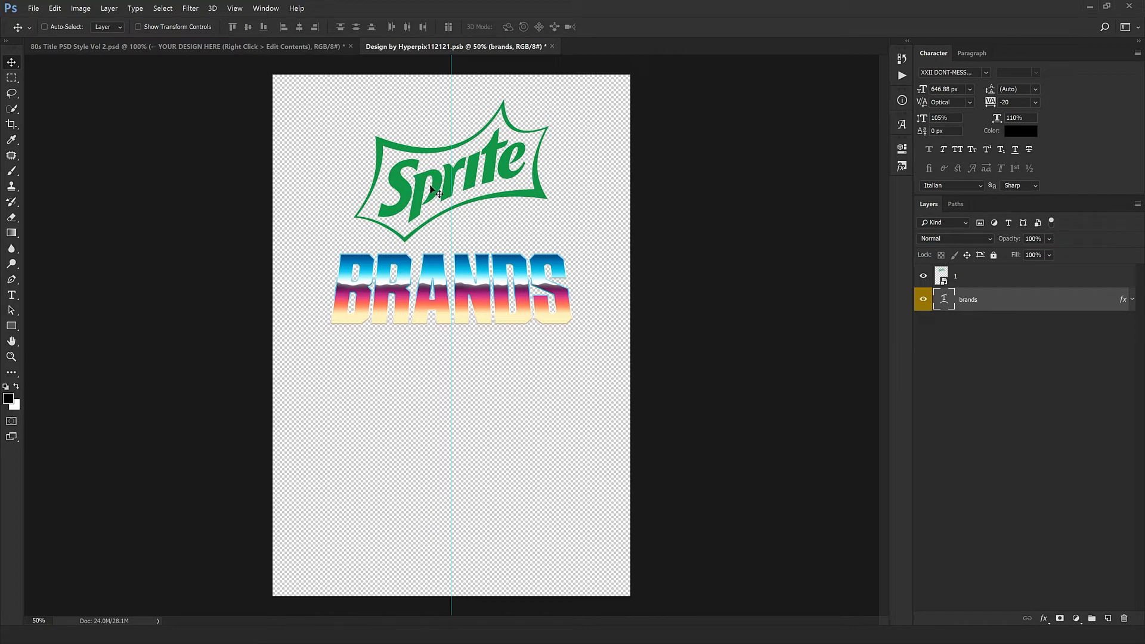
Copy the layer style of the brands text onto the Sprite logo layer
{"action": "right_click", "coordinate": [1094, 307]}
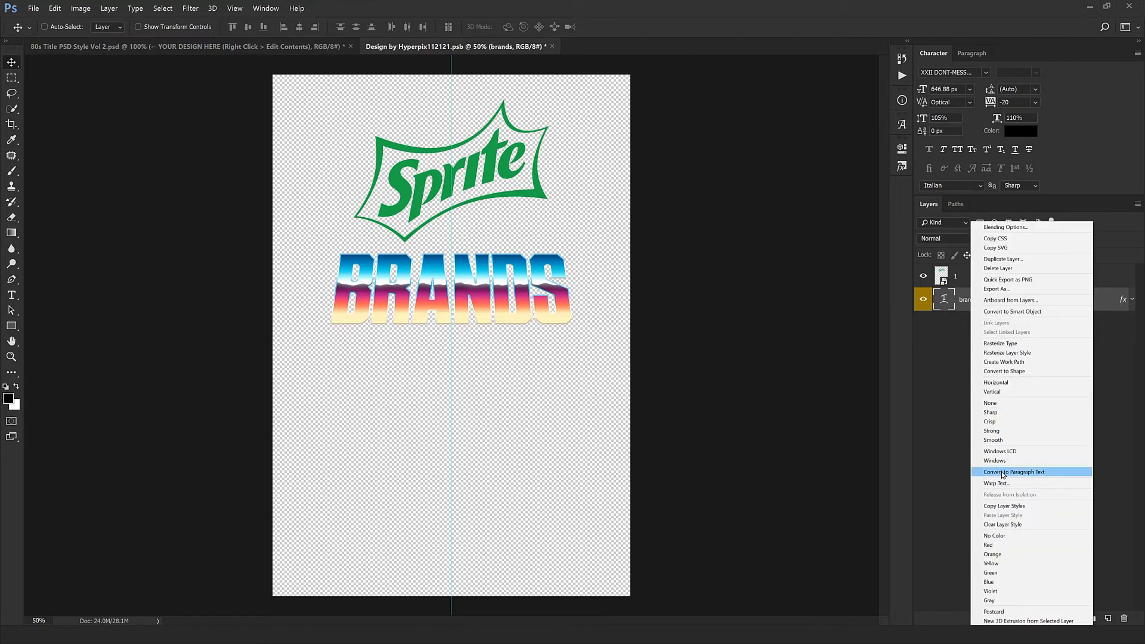
{"action": "left_click", "coordinate": [1003, 506]}
{"action": "left_click", "coordinate": [1009, 282]}
{"action": "right_click", "coordinate": [1009, 282]}
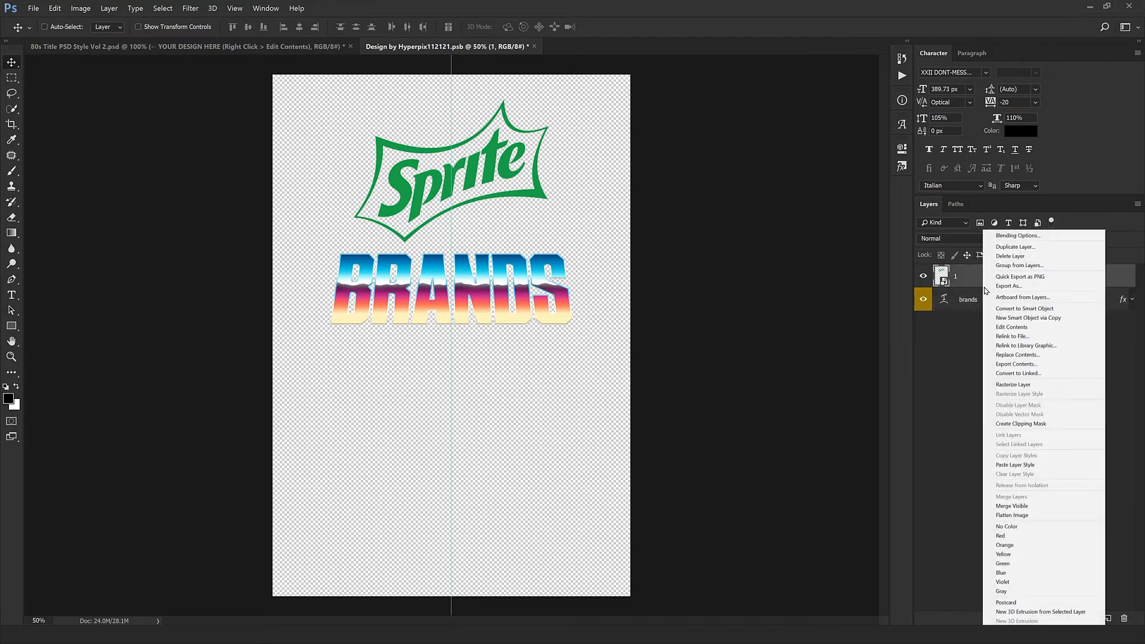
{"action": "left_click", "coordinate": [1016, 460]}
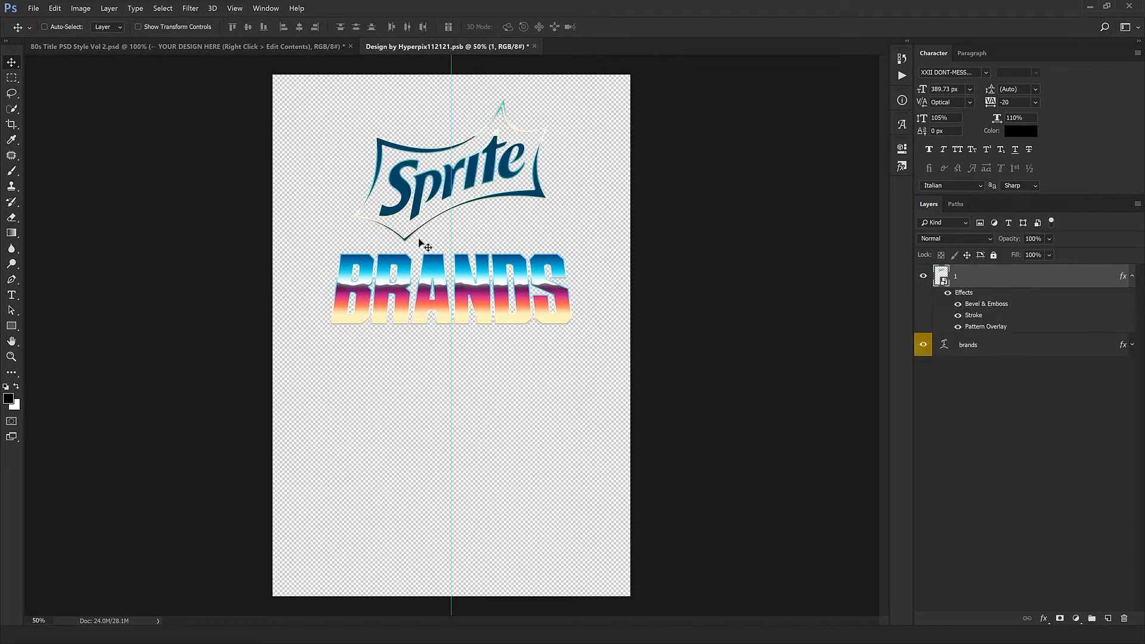
{"action": "double_click", "coordinate": [999, 327]}
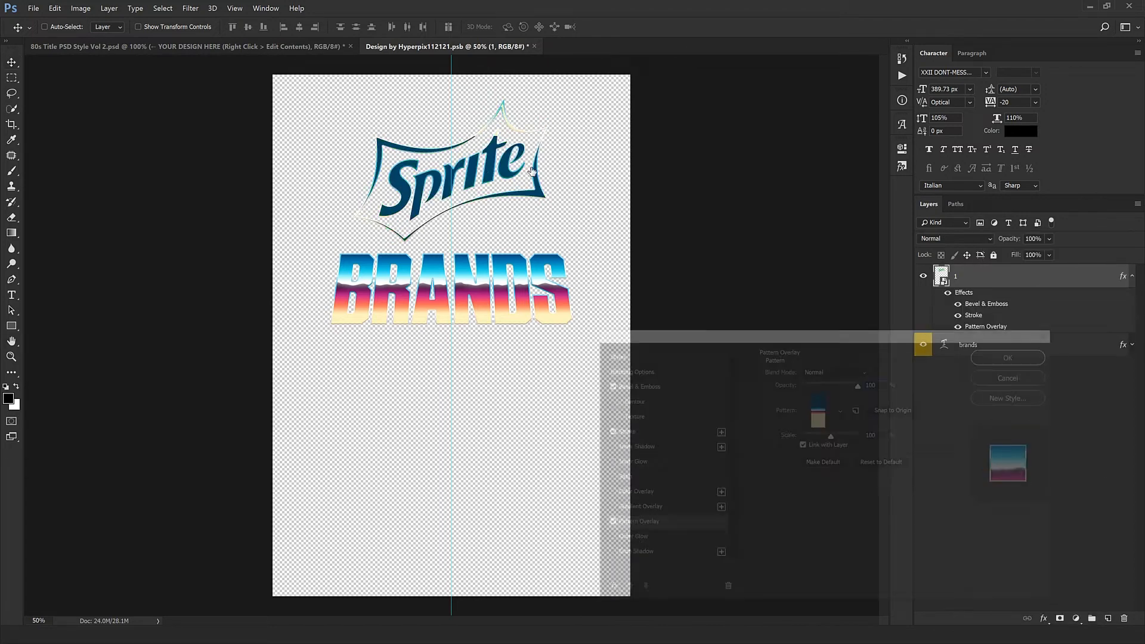
{"action": "left_click_drag", "start_coordinate": [561, 192], "coordinate": [520, 364]}
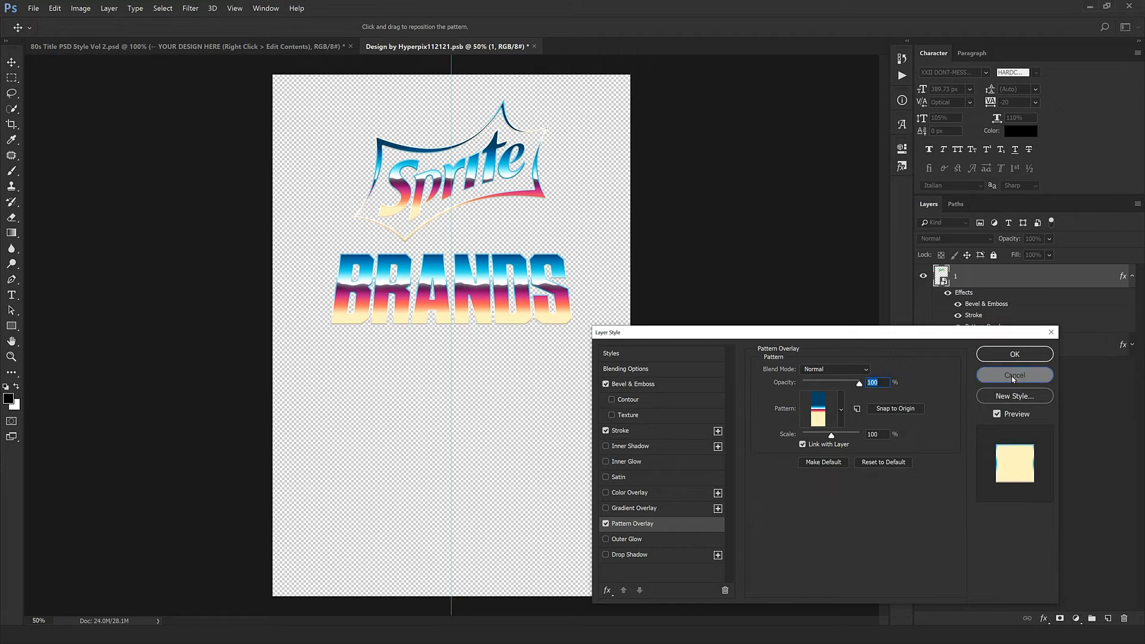
{"action": "left_click", "coordinate": [1012, 376]}
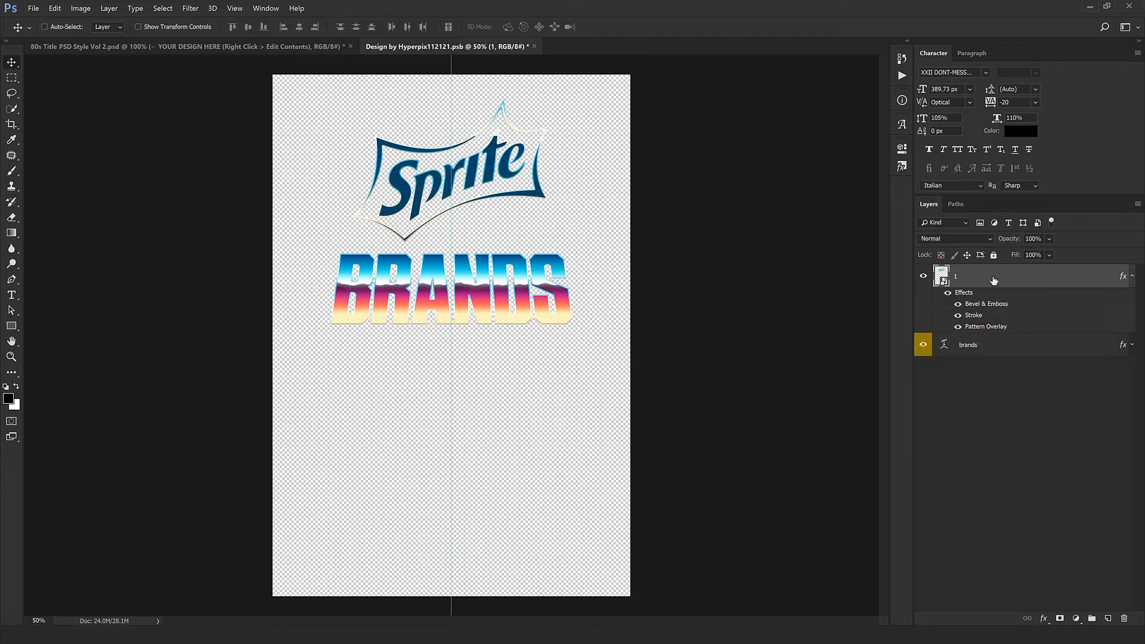
Duplicate the styled Sprite logo layer, keeping the copy in the same position
{"action": "key", "text": "ctrl+j"}
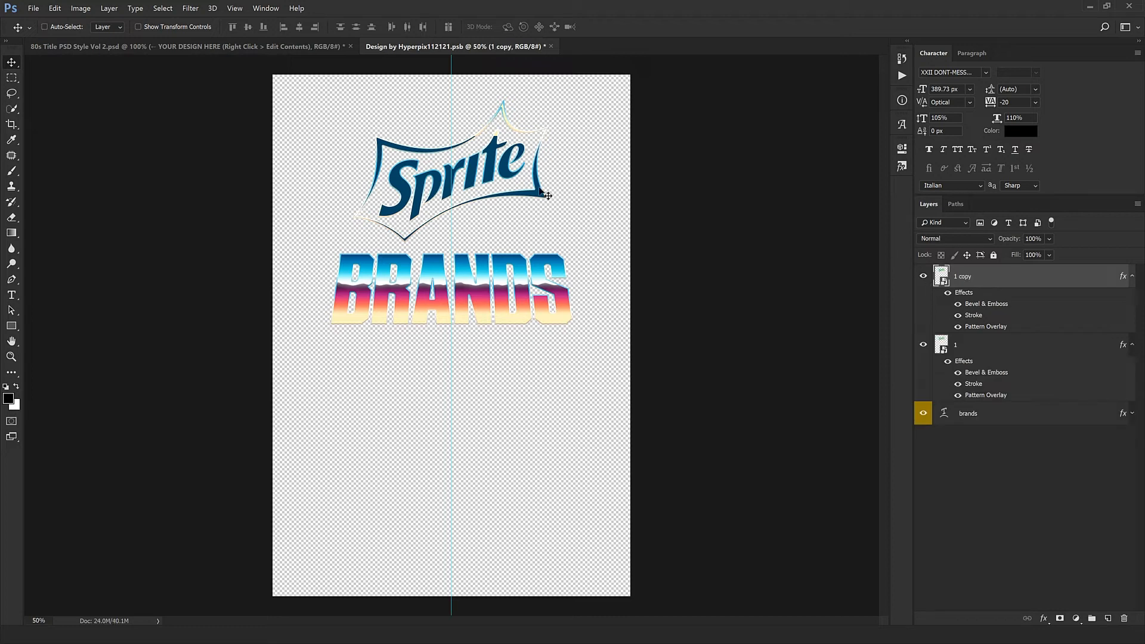
{"action": "left_click_drag", "start_coordinate": [540, 191], "coordinate": [515, 278]}
{"action": "key", "text": "ctrl+z"}
{"action": "left_click", "coordinate": [484, 156], "text": "ctrl"}
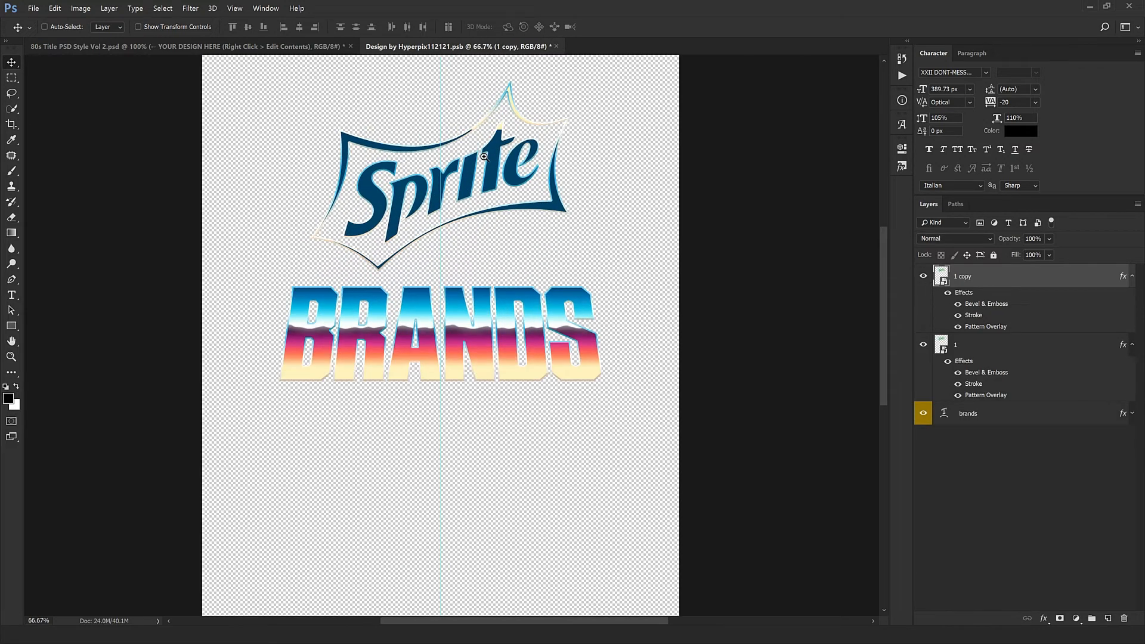
Rotate the logo copy clockwise until the Sprite lettering is level, and hide the original logo layer
{"action": "key", "text": "ctrl+t"}
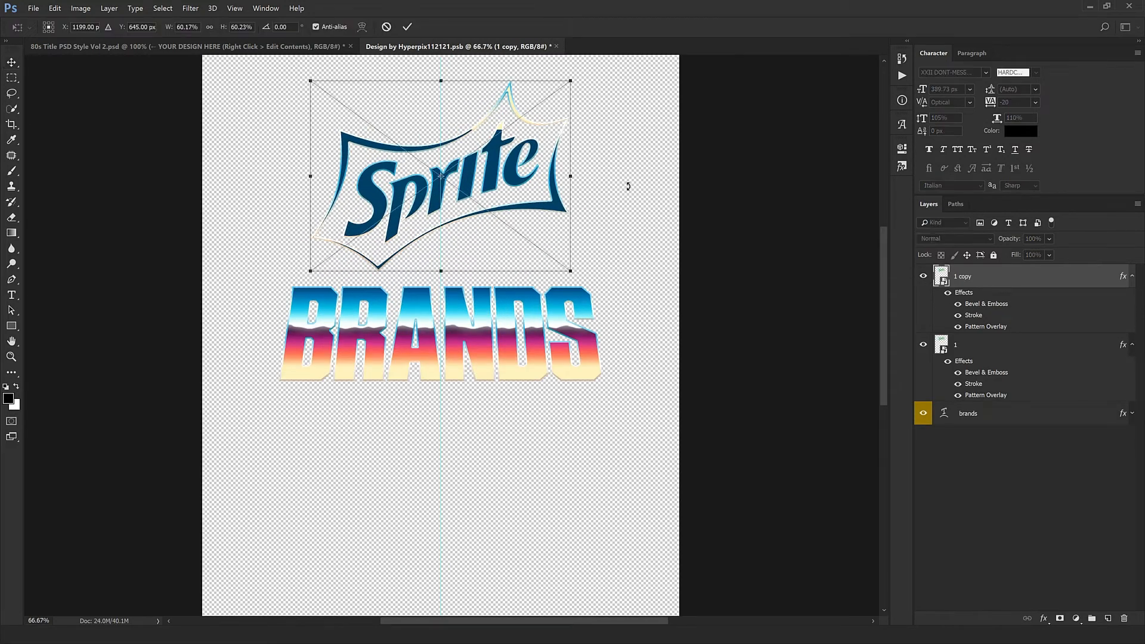
{"action": "left_click_drag", "start_coordinate": [639, 172], "coordinate": [651, 254]}
{"action": "key", "text": "ctrl+z"}
{"action": "key", "text": "Escape"}
{"action": "left_click", "coordinate": [925, 347]}
{"action": "key", "text": "ctrl+t"}
{"action": "key", "text": "Escape"}
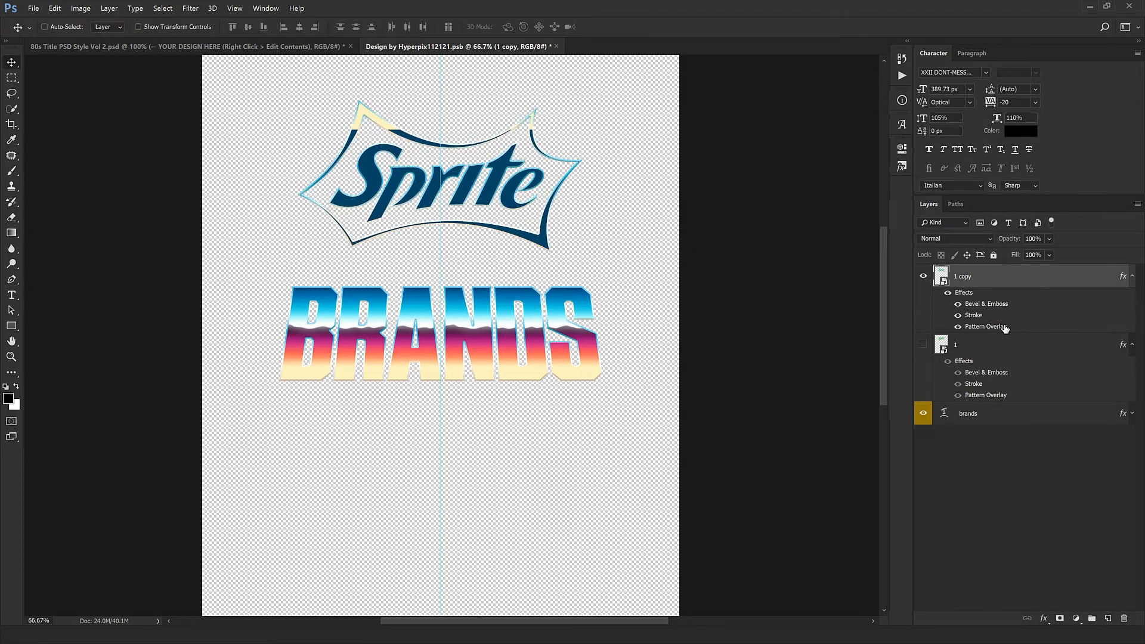
Reposition the Pattern Overlay on the logo copy so its horizon runs through the Sprite lettering and blue fills the top
{"action": "double_click", "coordinate": [1002, 327]}
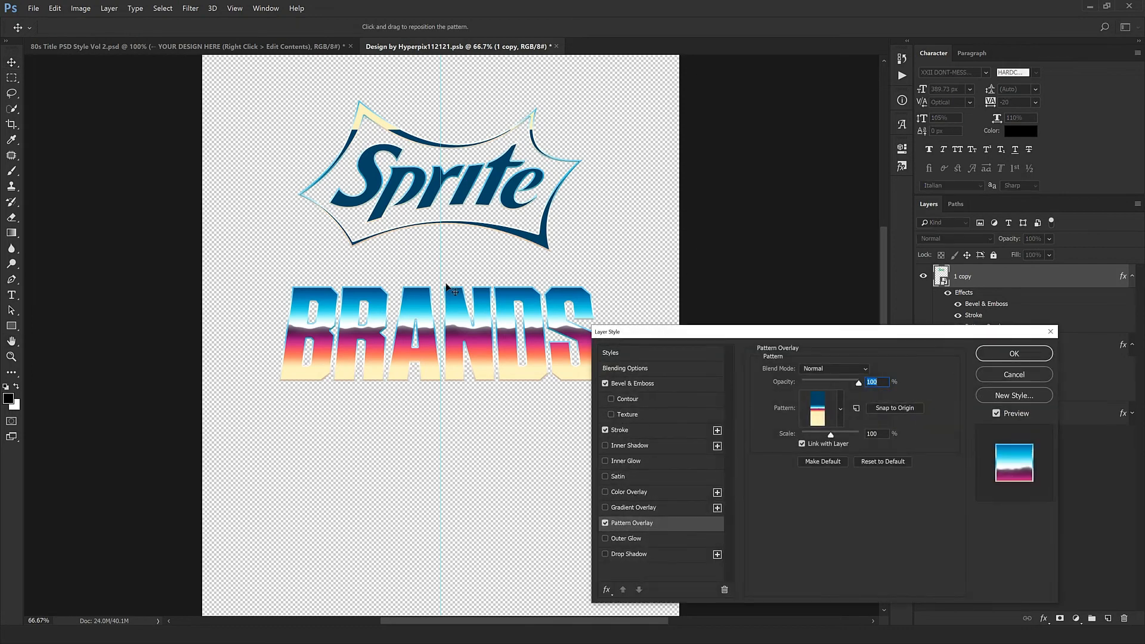
{"action": "left_click_drag", "start_coordinate": [445, 332], "coordinate": [535, 417]}
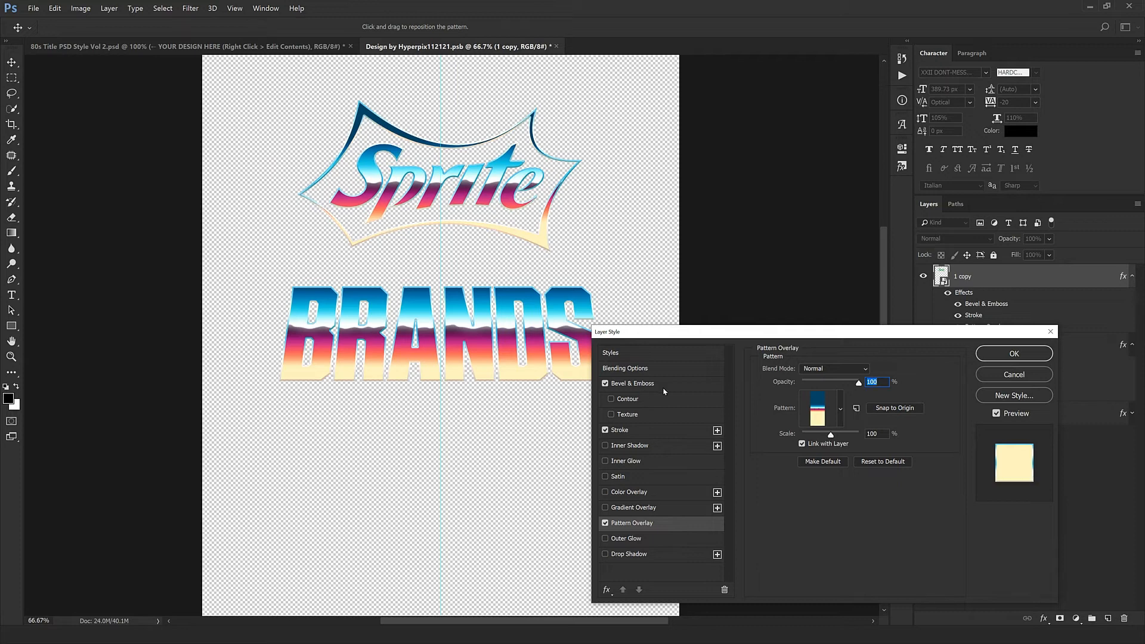
{"action": "left_click", "coordinate": [1009, 358]}
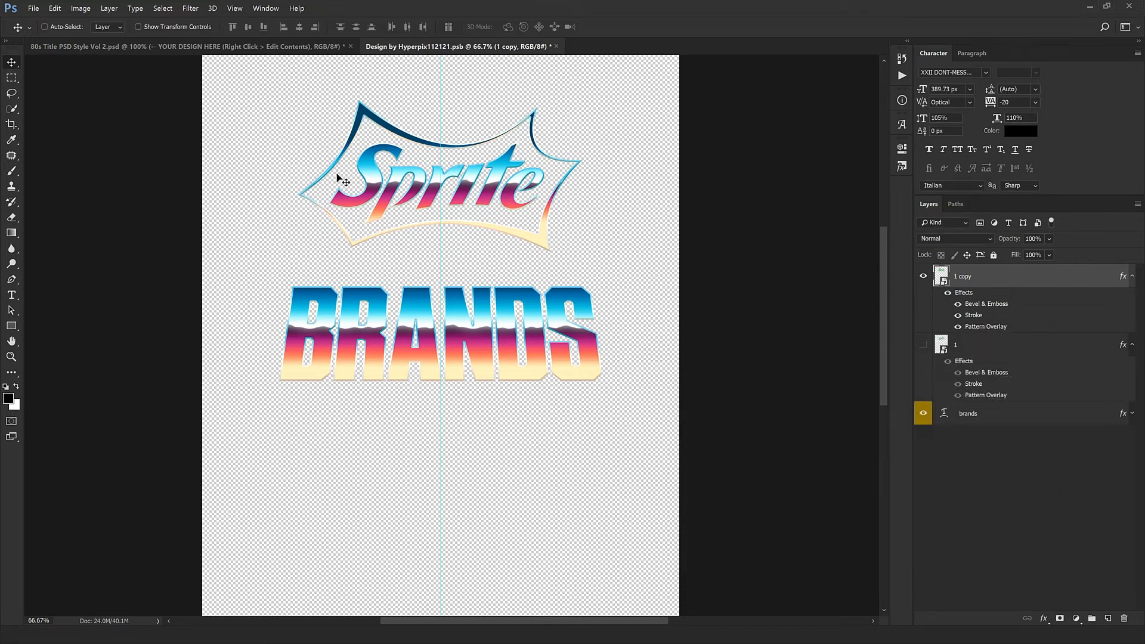
Try to rotate the logo copy back to its original tilt with its layer style still live
{"action": "key", "text": "ctrl+t"}
{"action": "left_click_drag", "start_coordinate": [603, 268], "coordinate": [670, 303]}
{"action": "key", "text": "Return"}
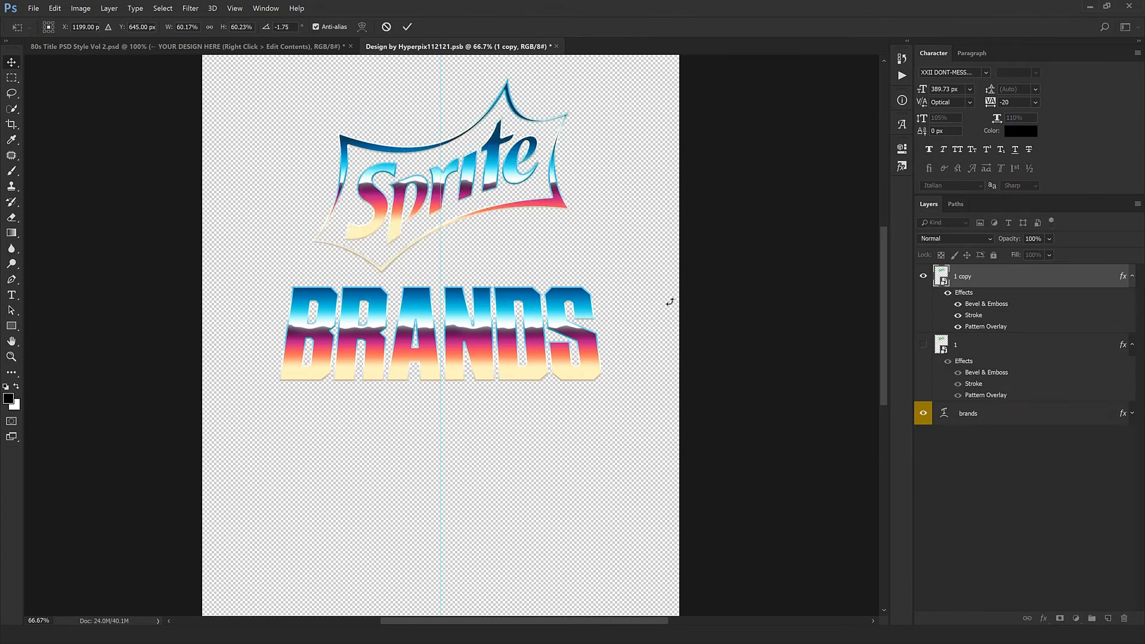
Convert the leveled logo copy with its layer style into a smart object, keeping its position
{"action": "right_click", "coordinate": [1027, 278]}
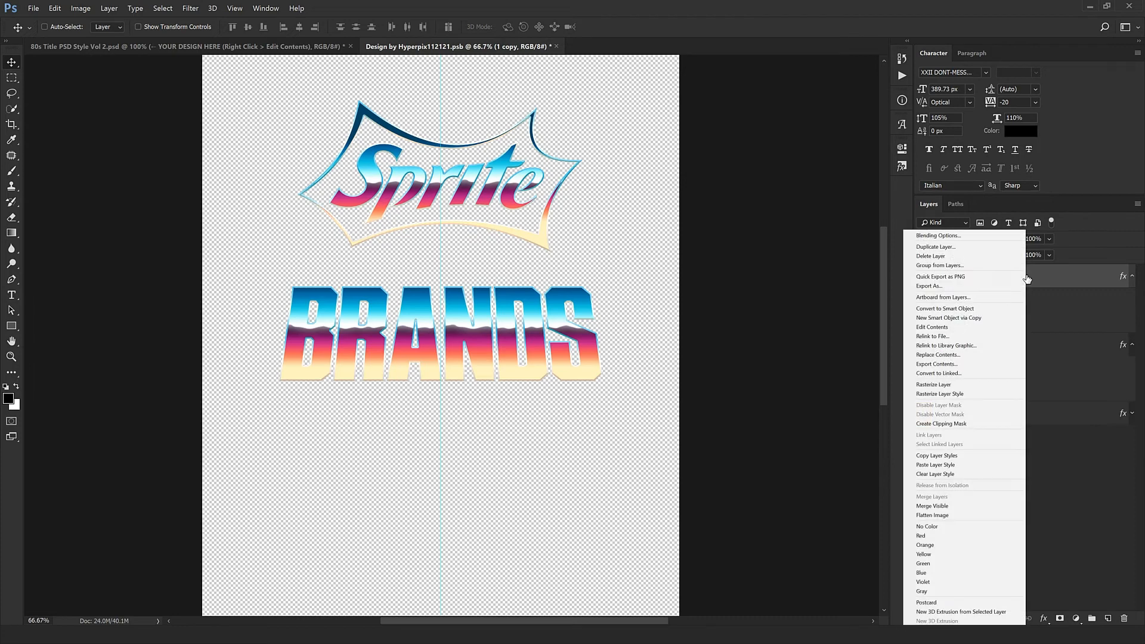
{"action": "left_click", "coordinate": [931, 308]}
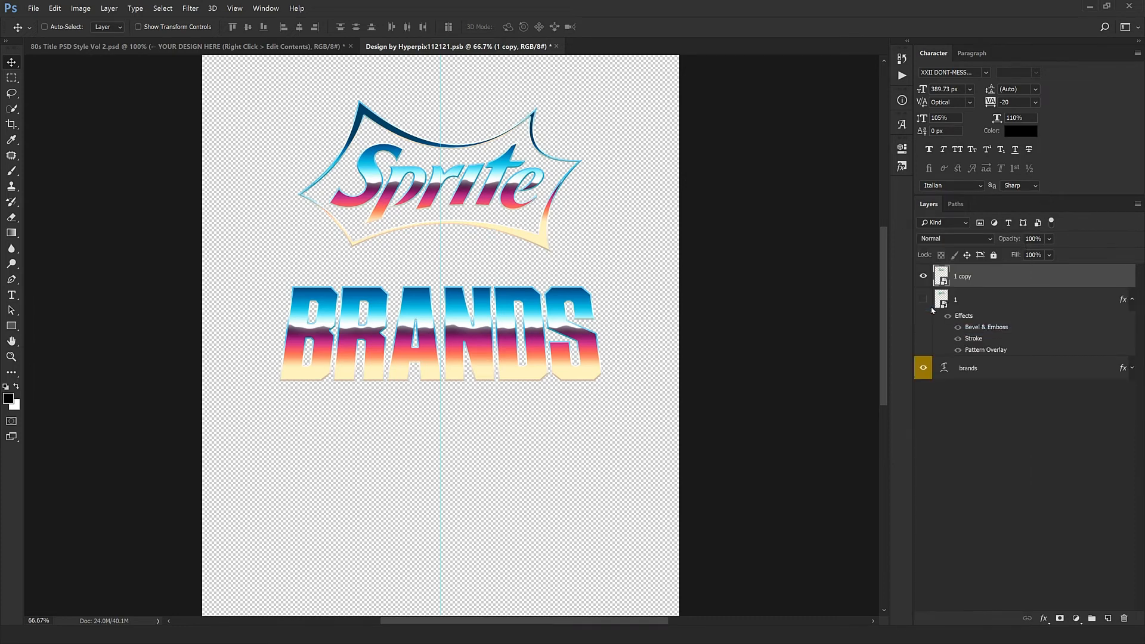
{"action": "left_click_drag", "start_coordinate": [567, 208], "coordinate": [520, 330]}
{"action": "key", "text": "ctrl+z"}
Show the original logo layer and rotate the logo copy counterclockwise to match the original's tilt
{"action": "key", "text": "ctrl+t"}
{"action": "left_click_drag", "start_coordinate": [651, 245], "coordinate": [650, 242]}
{"action": "key", "text": "Return"}
{"action": "left_click", "coordinate": [954, 301]}
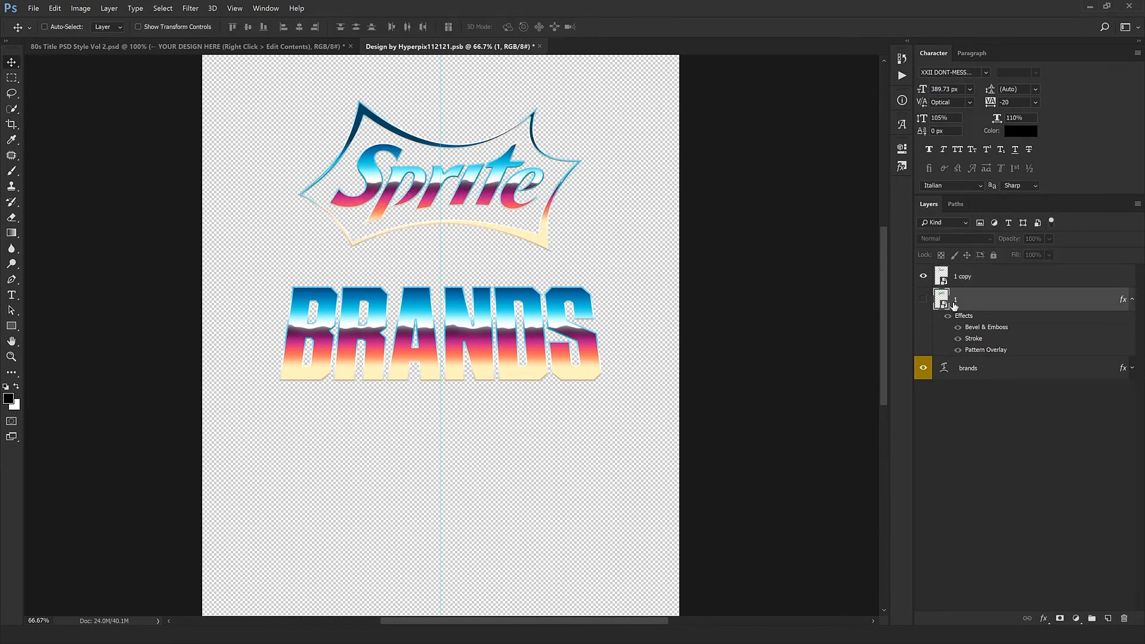
{"action": "left_click", "coordinate": [923, 299]}
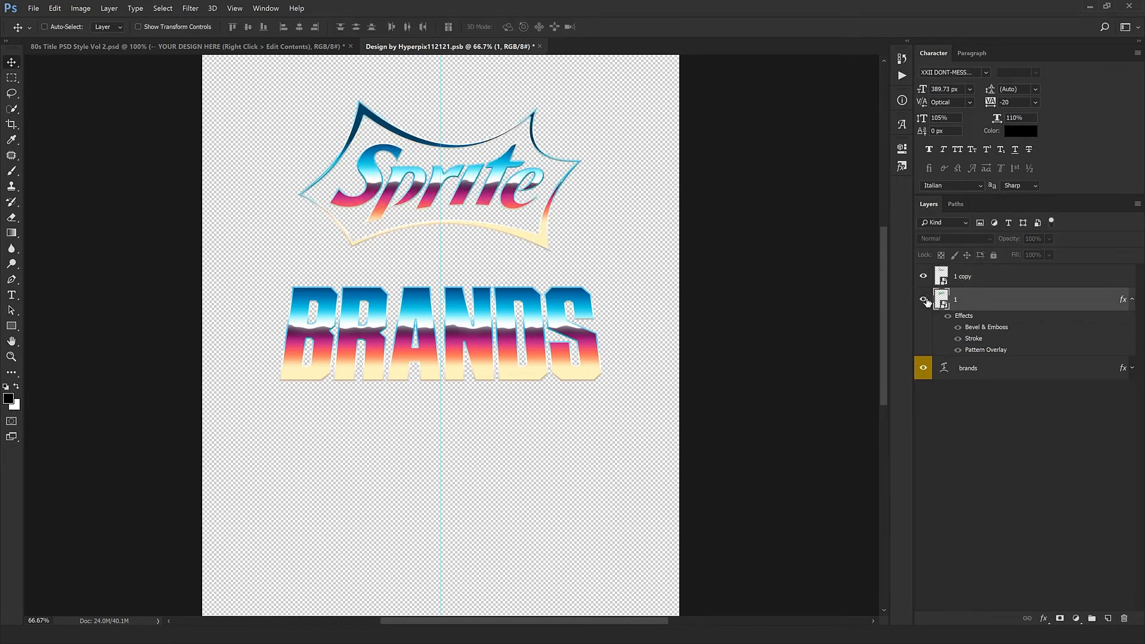
{"action": "left_click", "coordinate": [981, 278]}
{"action": "key", "text": "ctrl+t"}
{"action": "left_click_drag", "start_coordinate": [583, 382], "coordinate": [652, 330]}
{"action": "key", "text": "Return"}
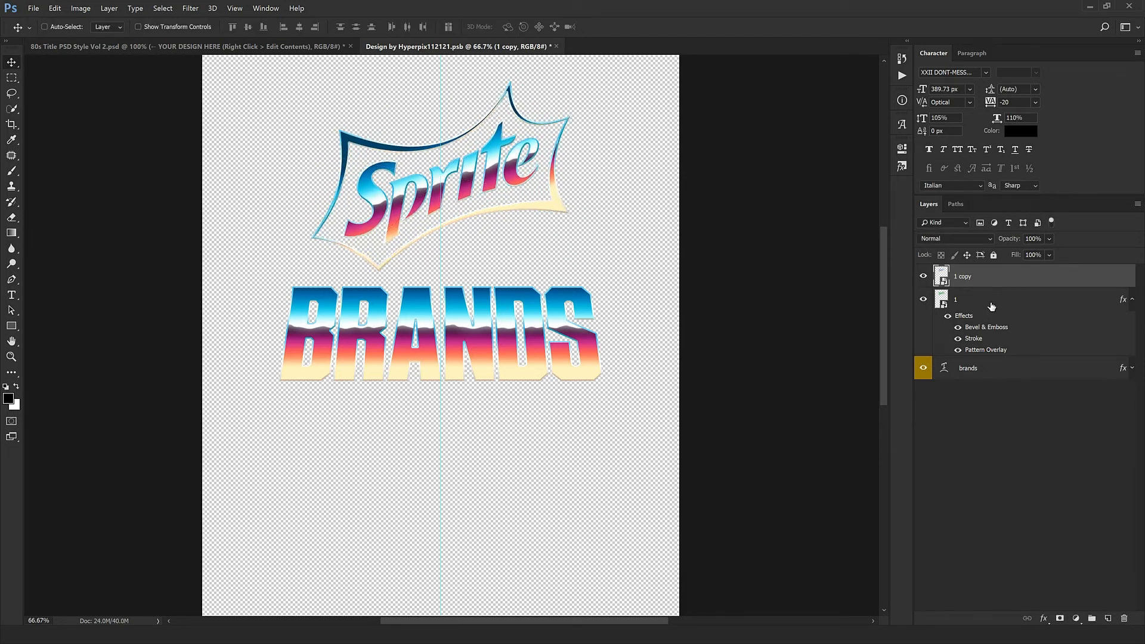
Delete the original logo and brands text layers, and close the smart object document, saving its changes
{"action": "left_click", "coordinate": [992, 305]}
{"action": "left_click", "coordinate": [1124, 618]}
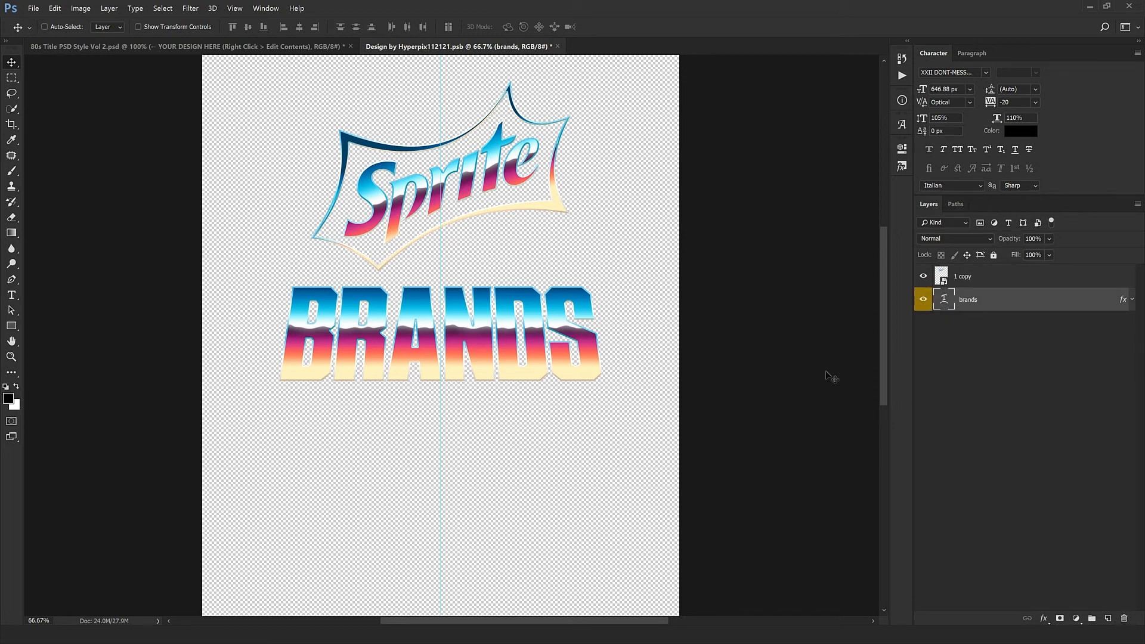
{"action": "left_click", "coordinate": [959, 278]}
{"action": "left_click", "coordinate": [967, 301]}
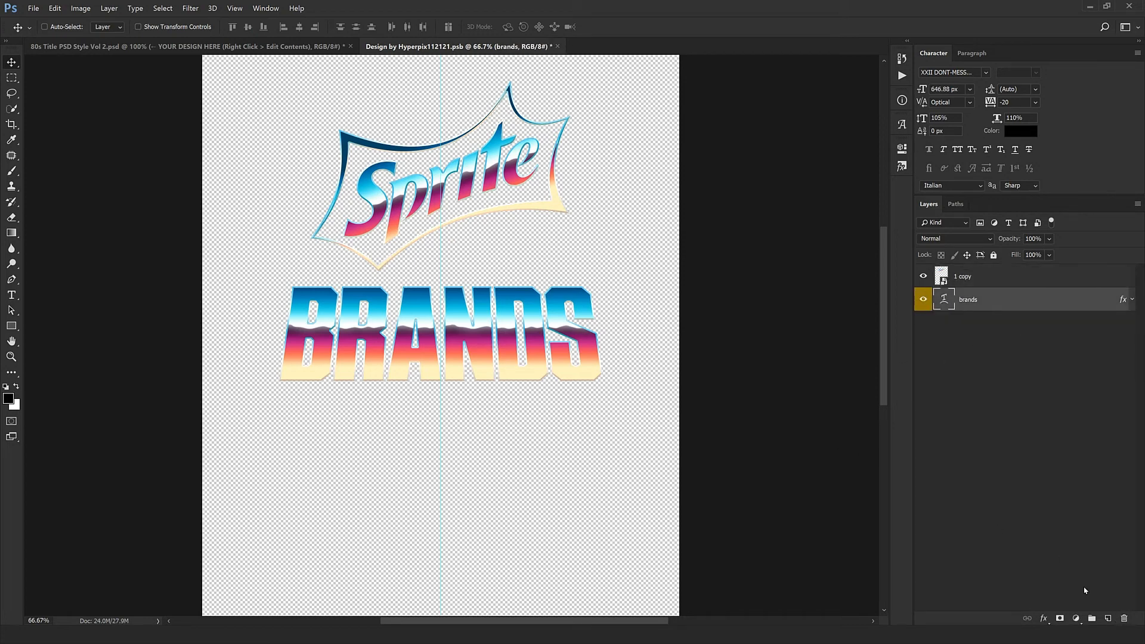
{"action": "left_click", "coordinate": [1124, 619]}
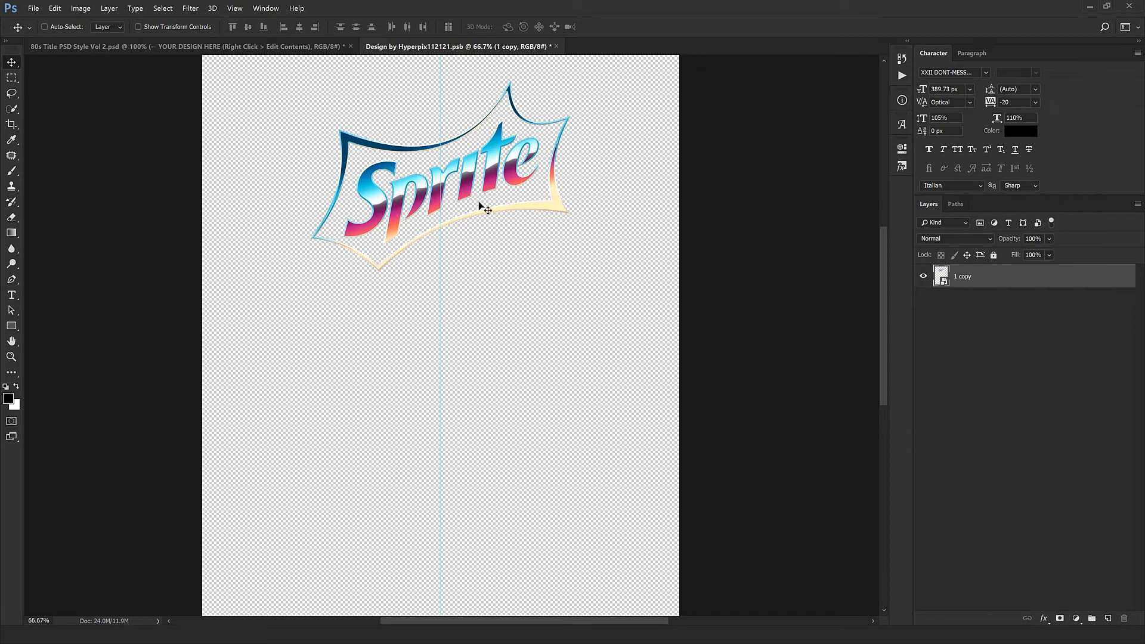
{"action": "left_click", "coordinate": [556, 47]}
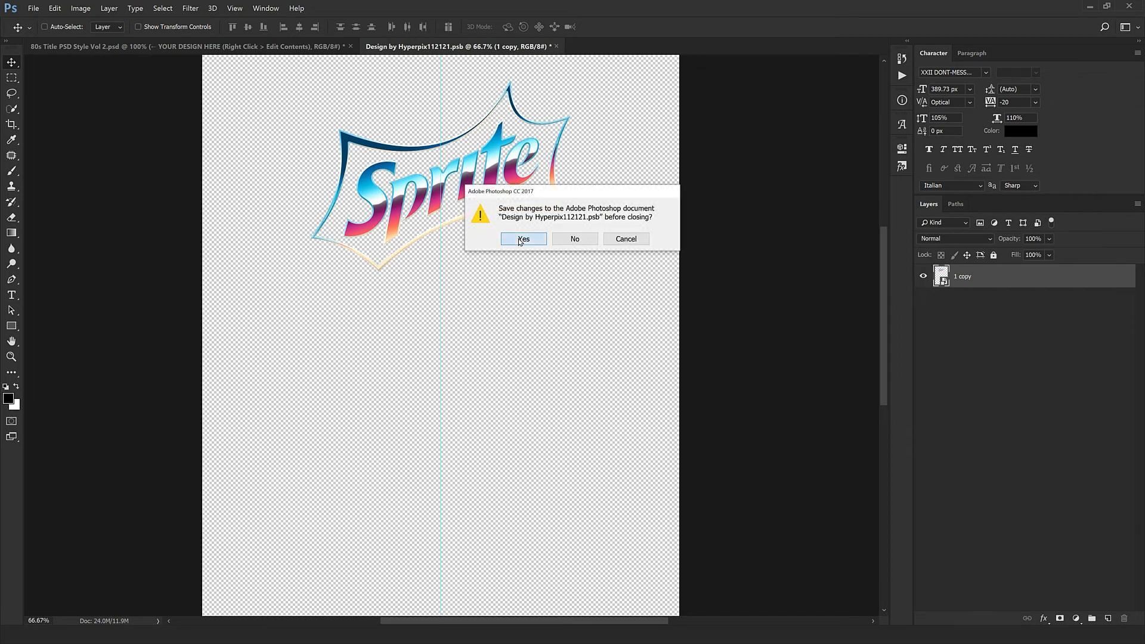
{"action": "left_click", "coordinate": [519, 239]}
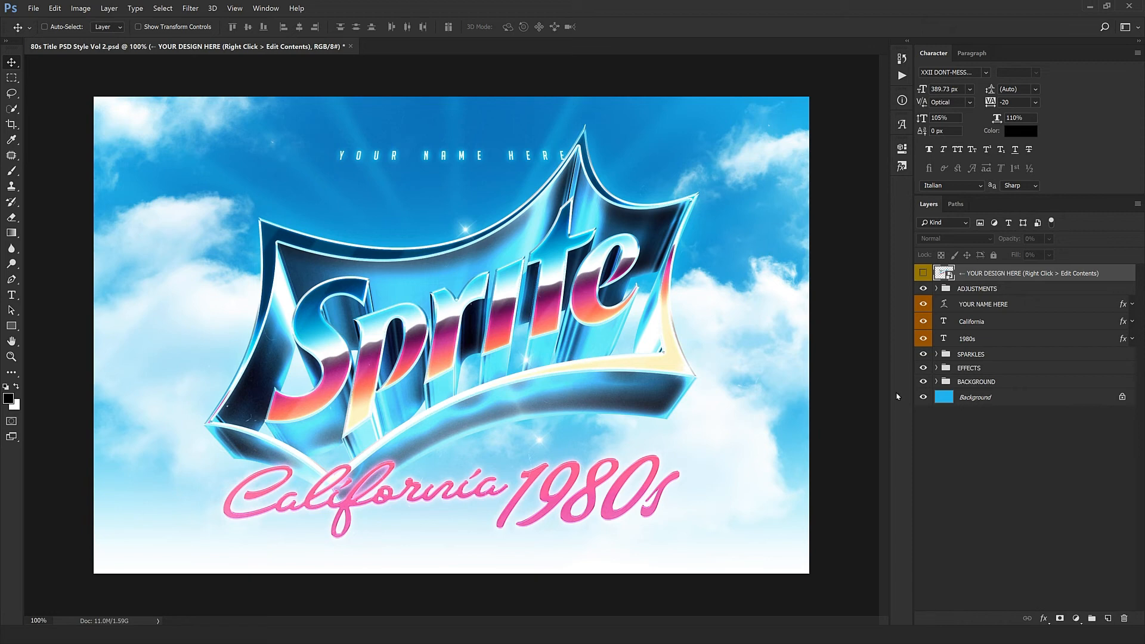
Expand the EFFECTS group and its STYLE subgroup, and hide the EXTRUSION group
{"action": "left_click", "coordinate": [941, 372]}
{"action": "left_click", "coordinate": [937, 369]}
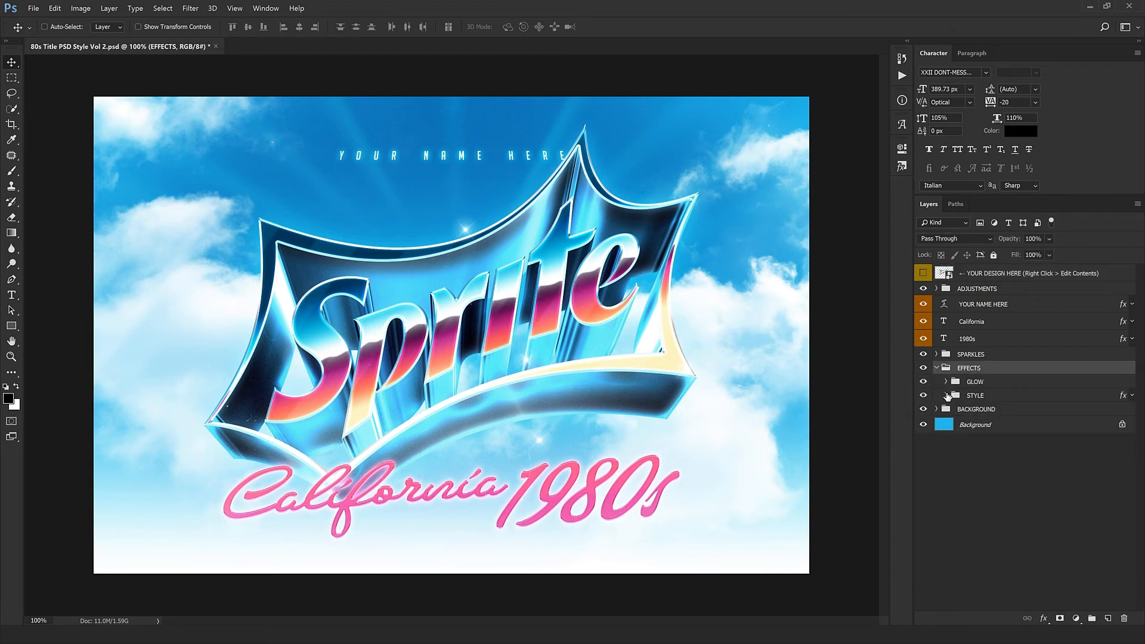
{"action": "left_click", "coordinate": [946, 395]}
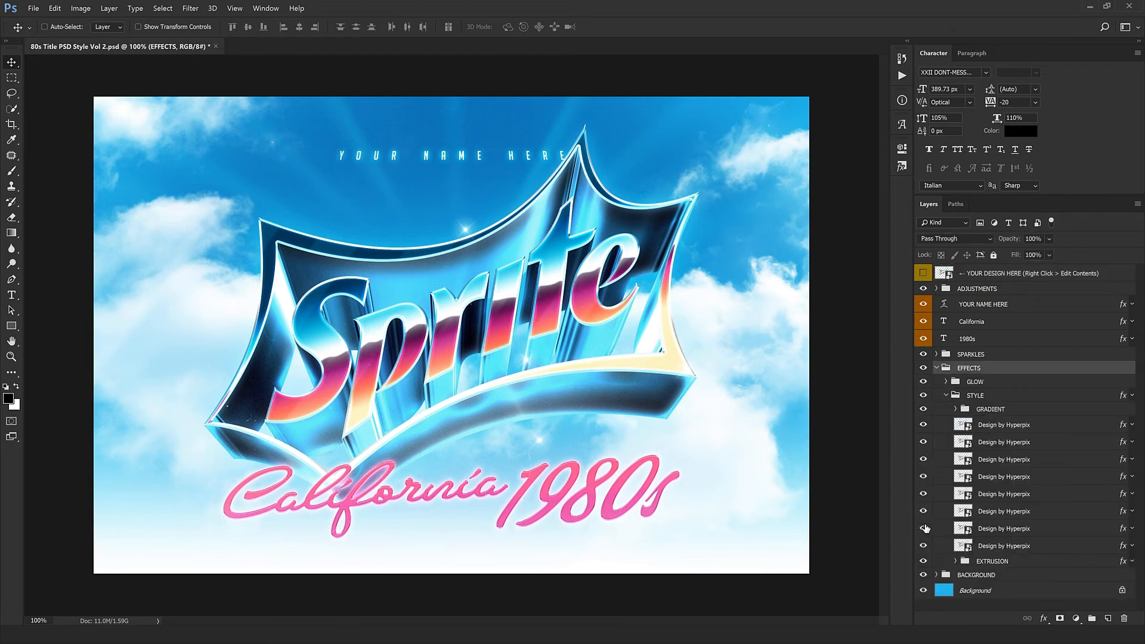
{"action": "left_click", "coordinate": [924, 562]}
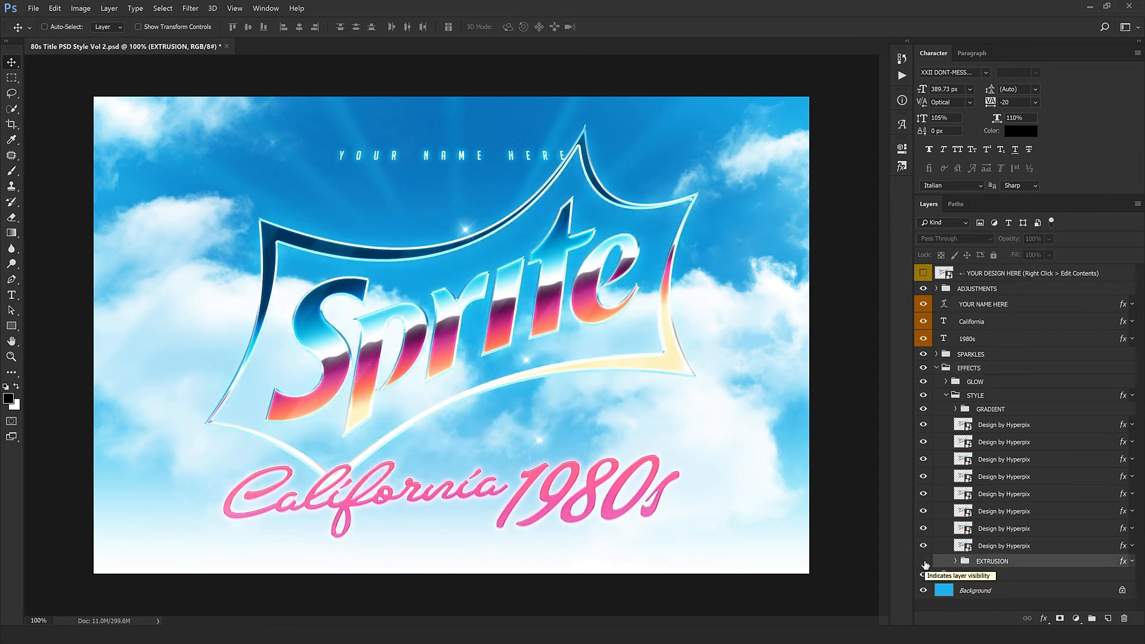
Delete the YOUR NAME HERE and California text layers
{"action": "left_click", "coordinate": [970, 308]}
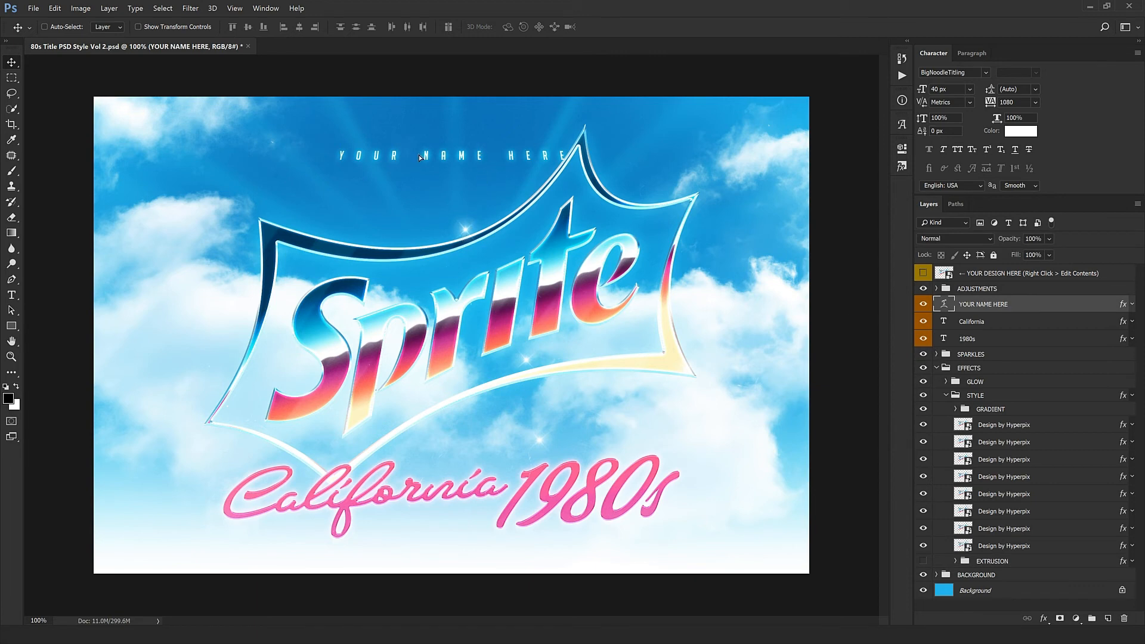
{"action": "left_click_drag", "start_coordinate": [419, 155], "coordinate": [424, 152]}
{"action": "left_click", "coordinate": [1124, 618]}
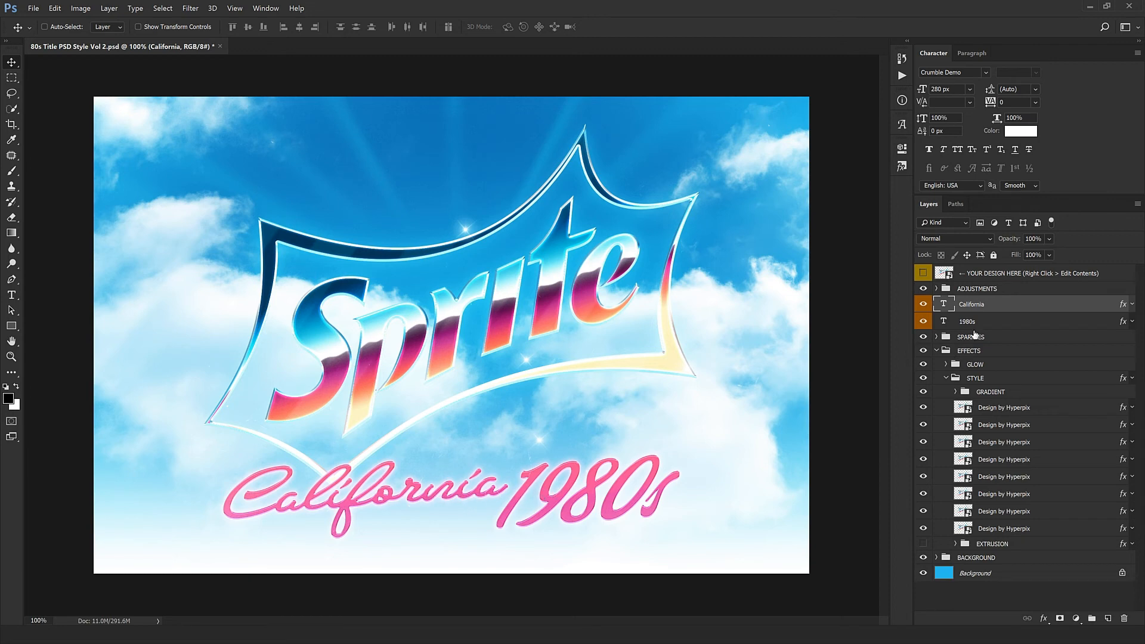
{"action": "left_click_drag", "start_coordinate": [984, 308], "coordinate": [1124, 619]}
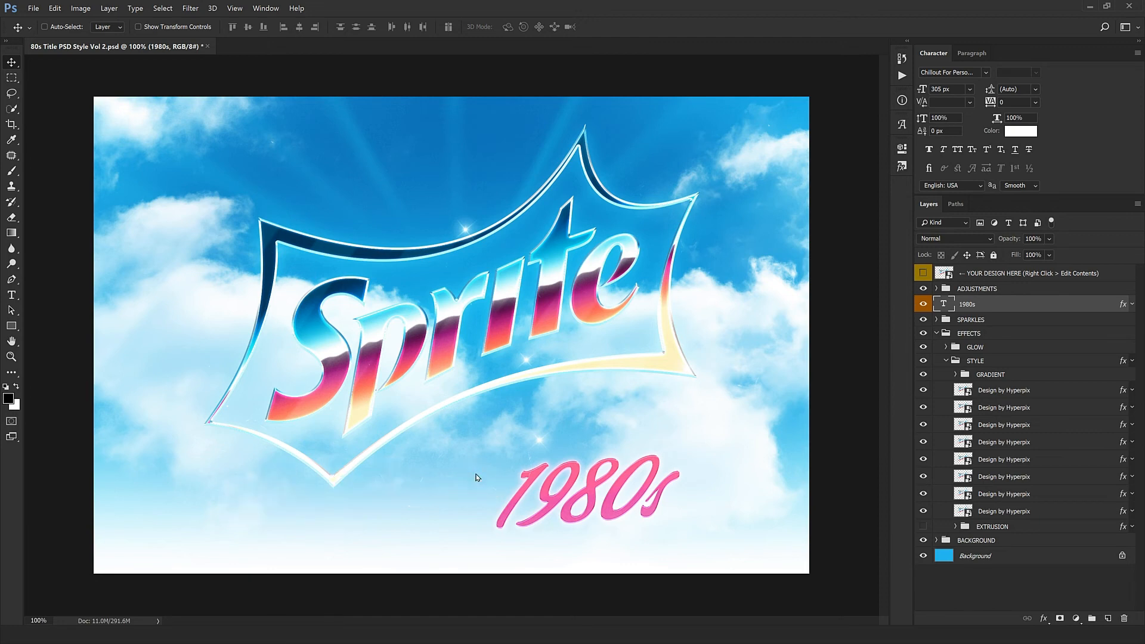
Replace the 1980s text with "Obey Your Thirst"
{"action": "double_click", "coordinate": [477, 477]}
{"action": "type", "text": "Obey"}
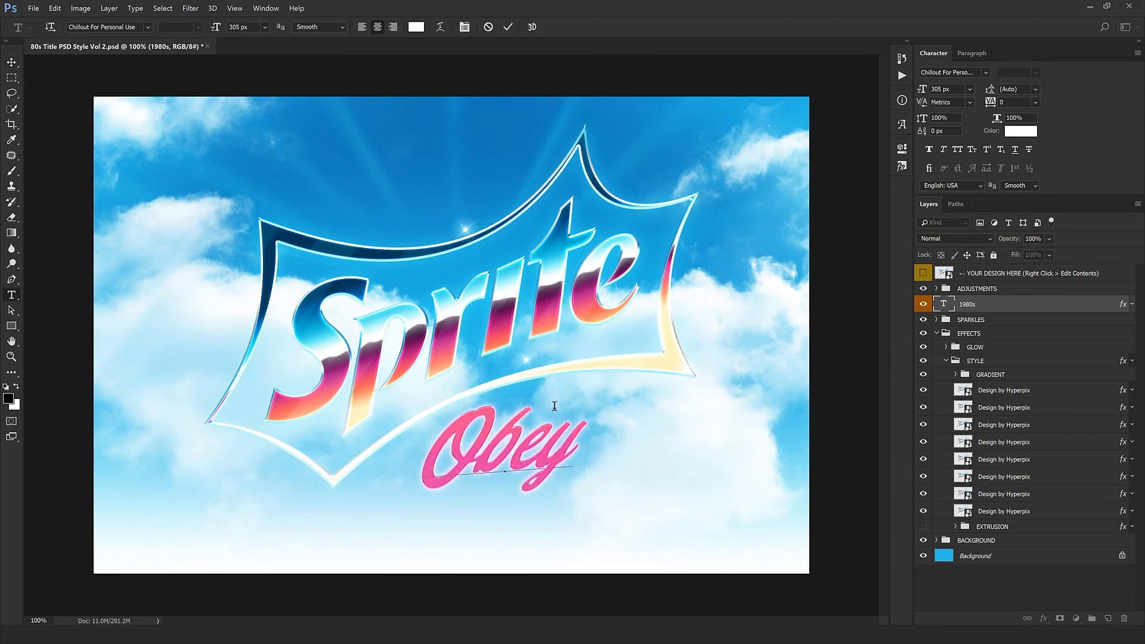
{"action": "type", "text": " Your"}
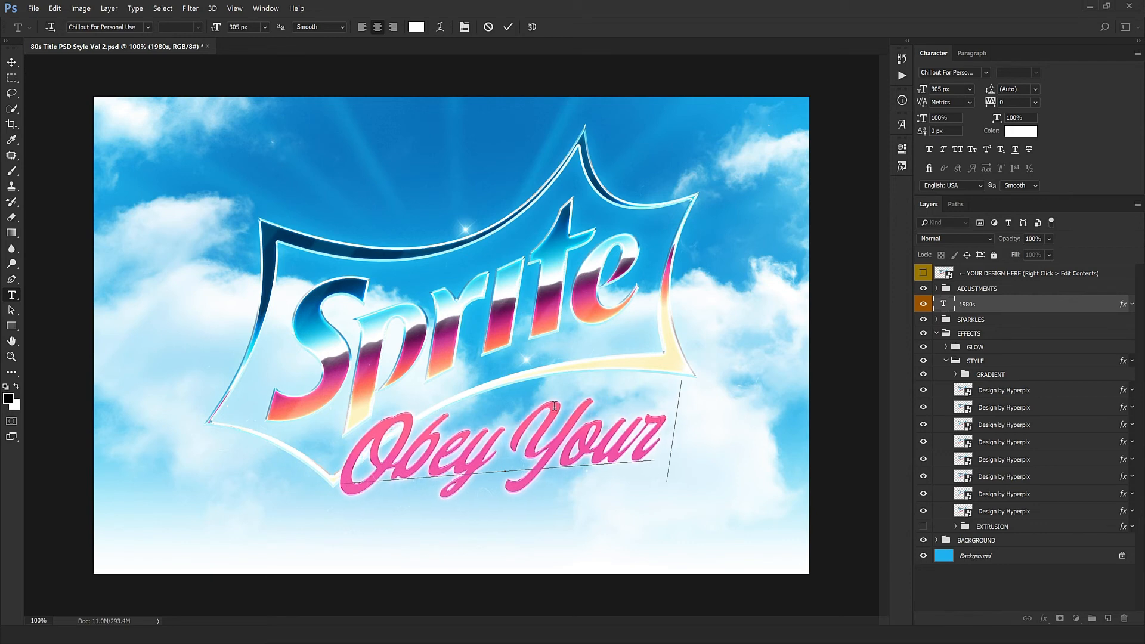
{"action": "type", "text": " Thirst"}
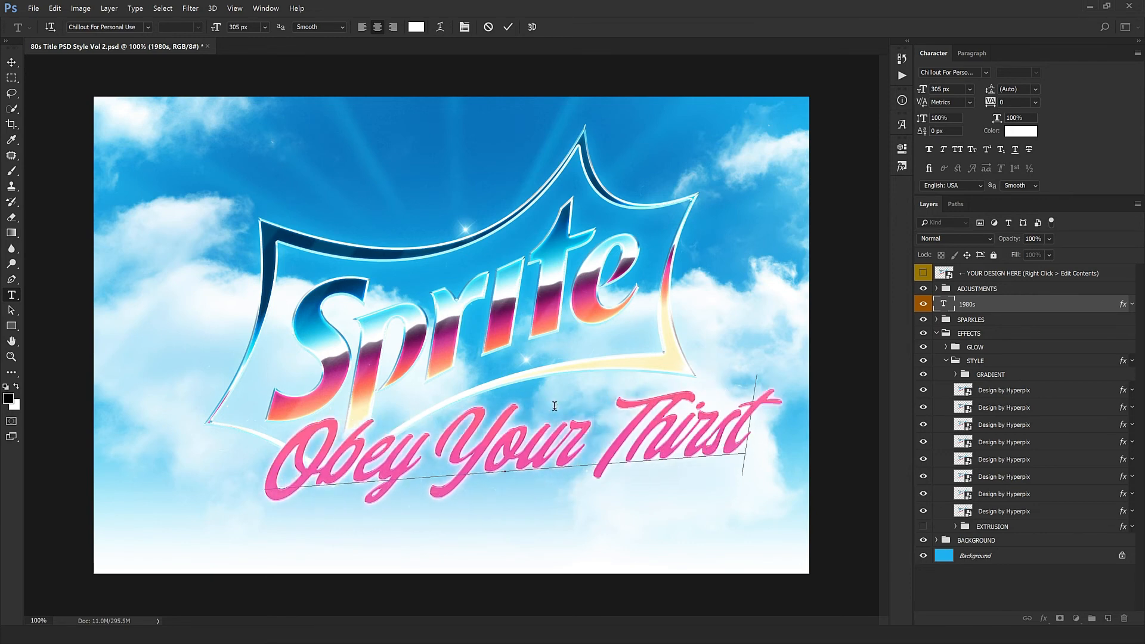
{"action": "key", "text": "ctrl+Return"}
Scale the slogan text to about 64%, rotate it to about -14°, and place it just under the logo's lower edge
{"action": "key", "text": "v"}
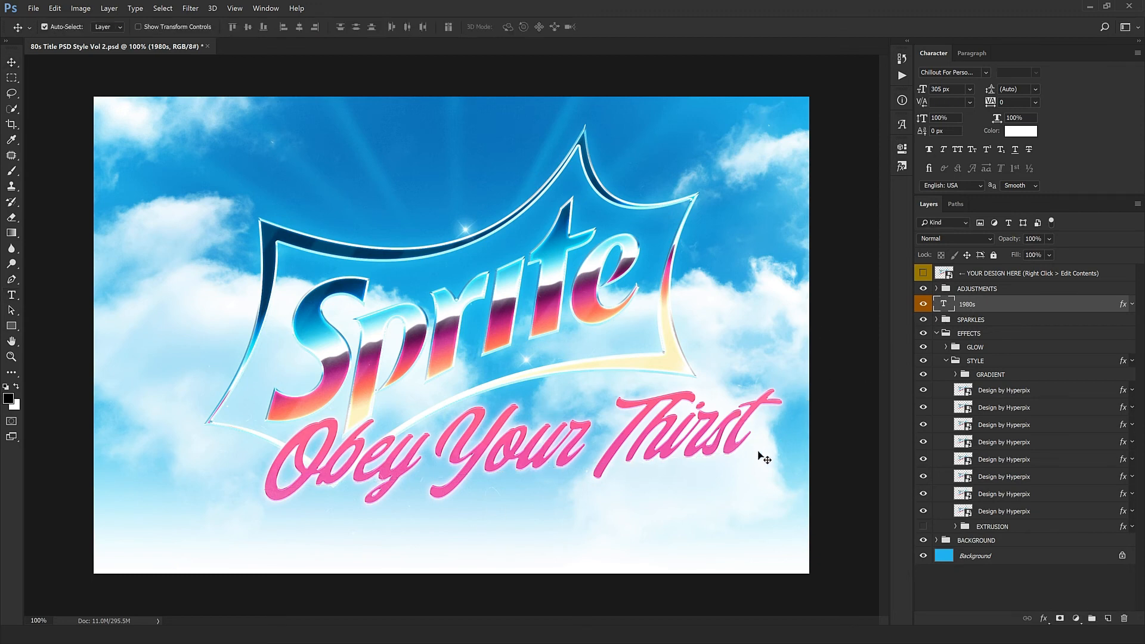
{"action": "key", "text": "ctrl+t"}
{"action": "left_click_drag", "start_coordinate": [788, 512], "coordinate": [694, 466]}
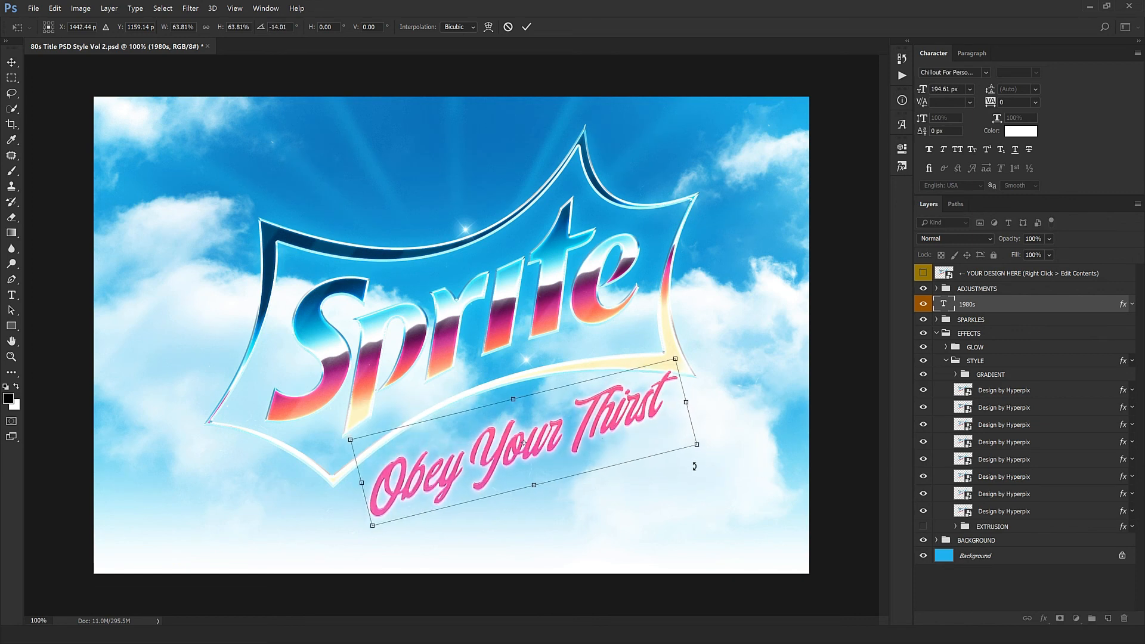
{"action": "left_click_drag", "start_coordinate": [601, 438], "coordinate": [585, 467]}
{"action": "key", "text": "Return"}
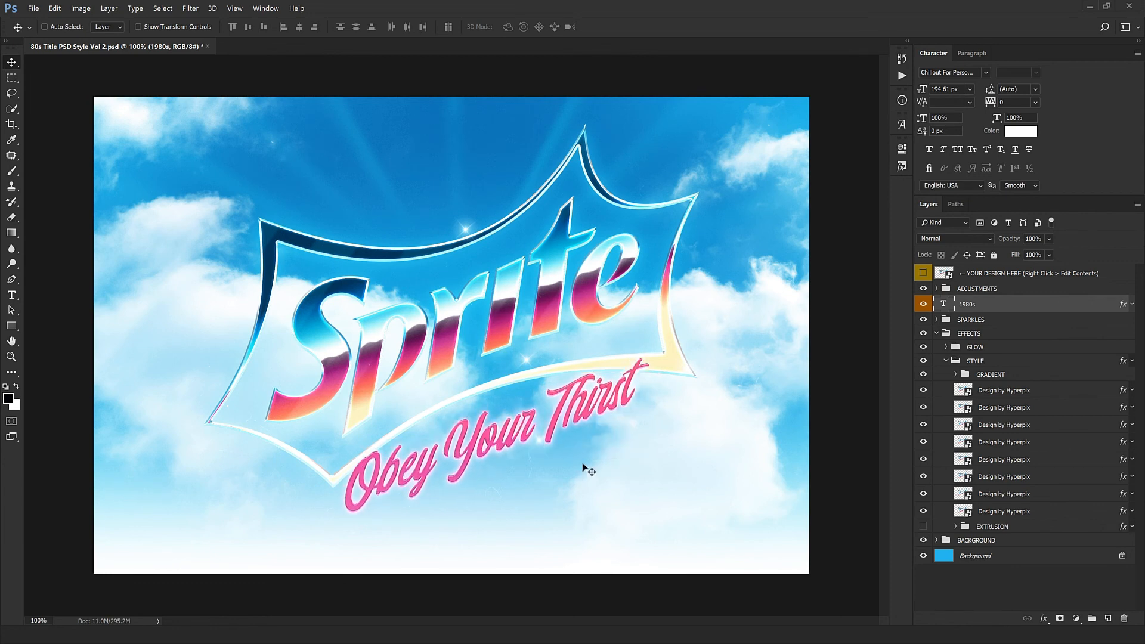
Set the slogan text's horizontal scale to 107% and nudge the text slightly down from the logo
{"action": "left_click", "coordinate": [1014, 118]}
{"action": "type", "text": "101"}
{"action": "key", "text": "Return"}
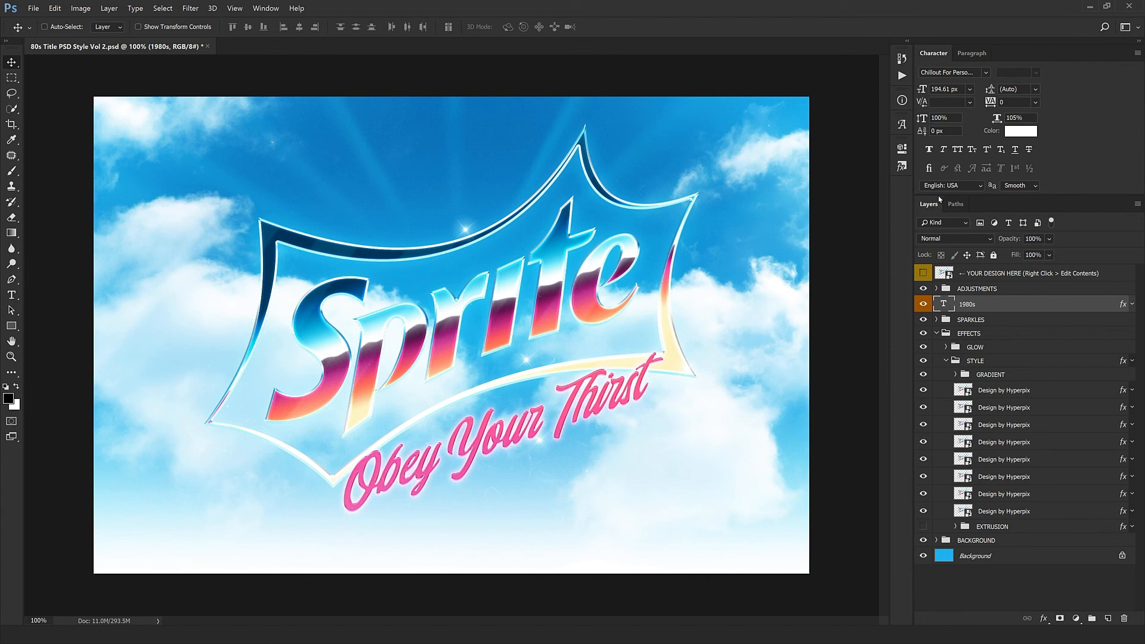
{"action": "left_click", "coordinate": [1016, 118]}
{"action": "key", "text": "Up"}
{"action": "key", "text": "Up"}
{"action": "key", "text": "Return"}
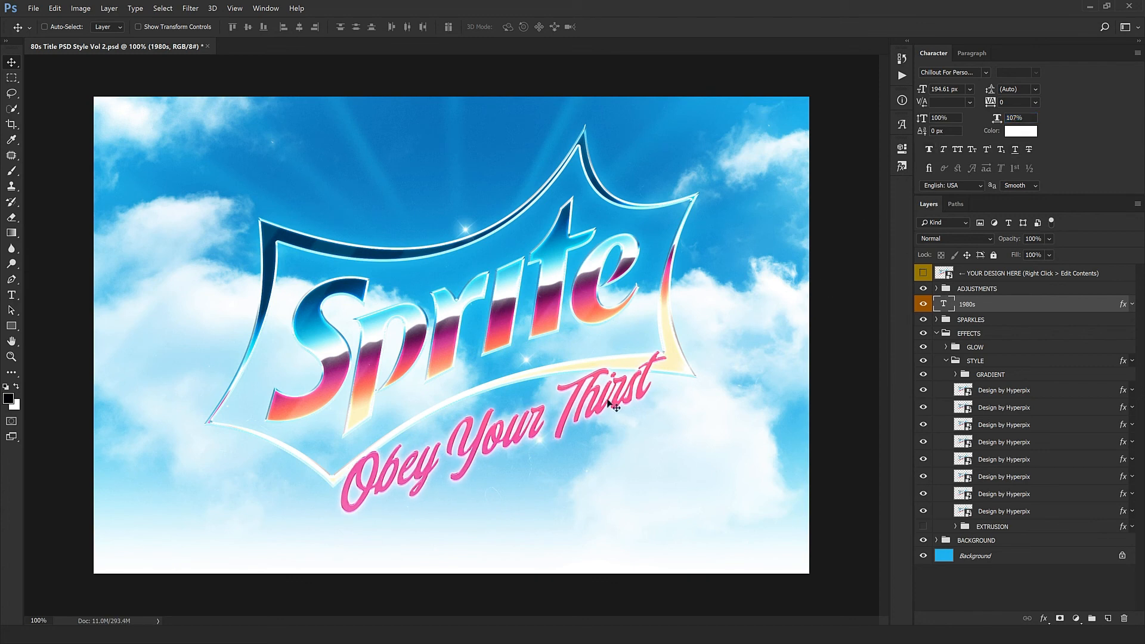
{"action": "key", "text": "shift+Down"}
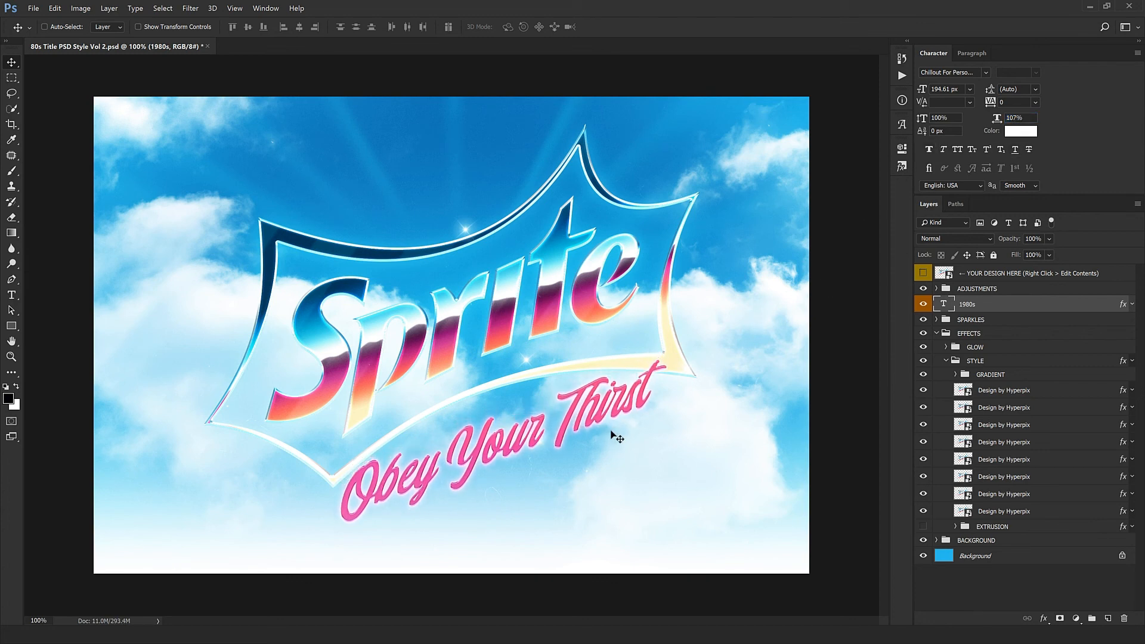
Expand the SPARKLES group and delete its upper four Sparkle groups, keeping only the last one
{"action": "left_click", "coordinate": [936, 323]}
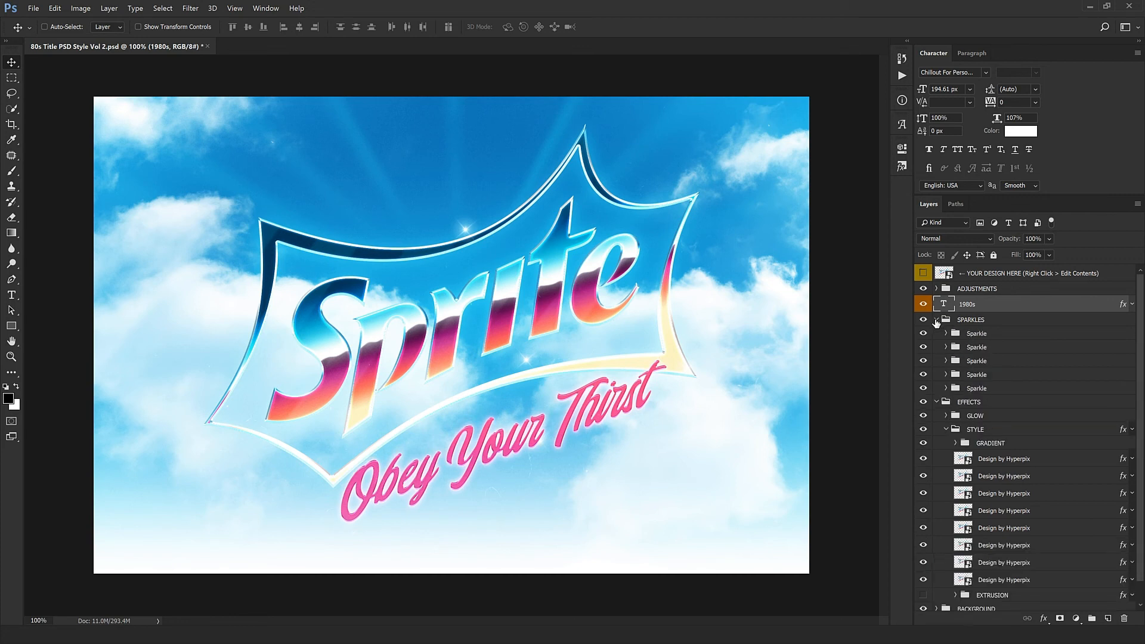
{"action": "left_click", "coordinate": [979, 333]}
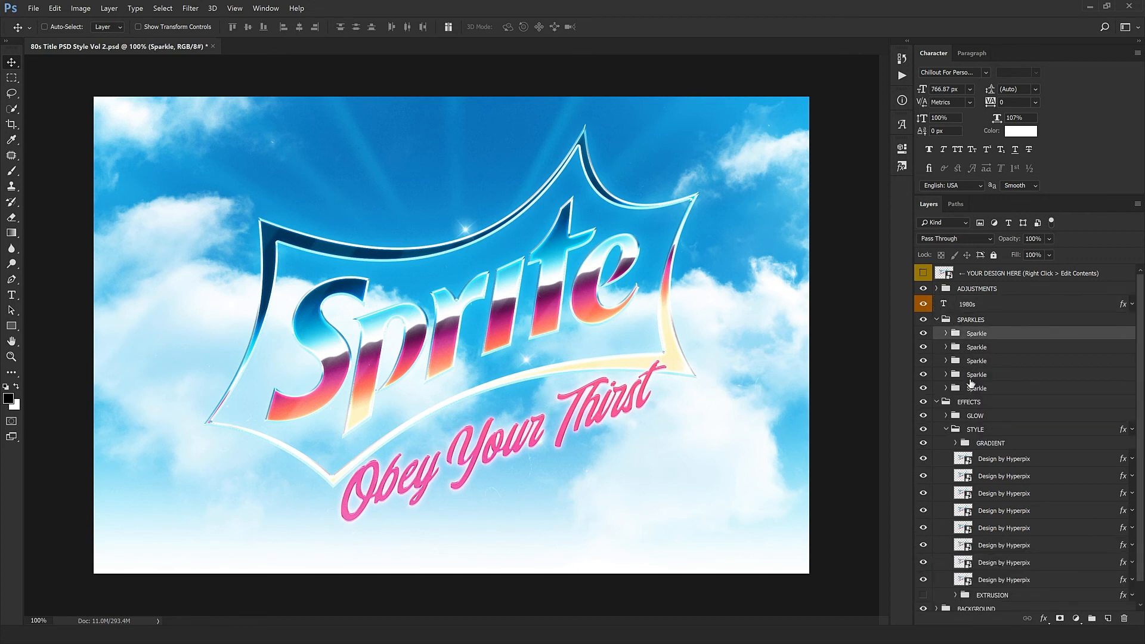
{"action": "left_click", "coordinate": [988, 375], "text": "shift"}
{"action": "left_click_drag", "start_coordinate": [1133, 611], "coordinate": [1124, 617]}
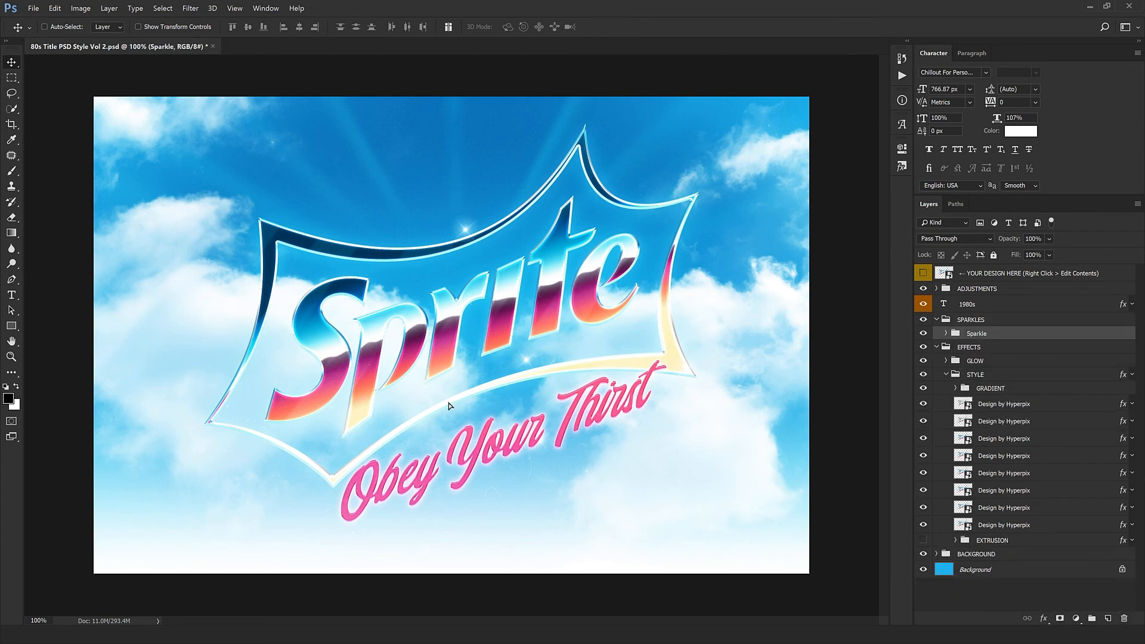
Move the remaining sparkle onto the logo, place ten copies on its corners and letter highlights, and collapse the SPARKLES group
{"action": "left_click_drag", "start_coordinate": [448, 406], "coordinate": [705, 321]}
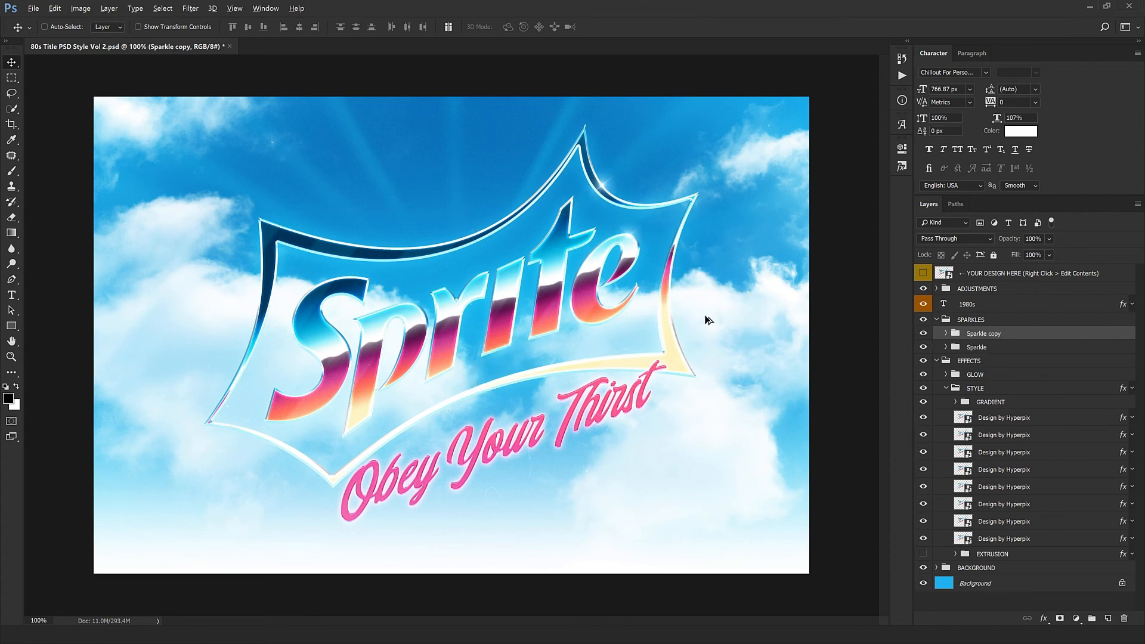
{"action": "left_click_drag", "start_coordinate": [427, 421], "coordinate": [704, 284], "text": "alt"}
{"action": "right_click", "coordinate": [604, 188]}
{"action": "left_click", "coordinate": [626, 294]}
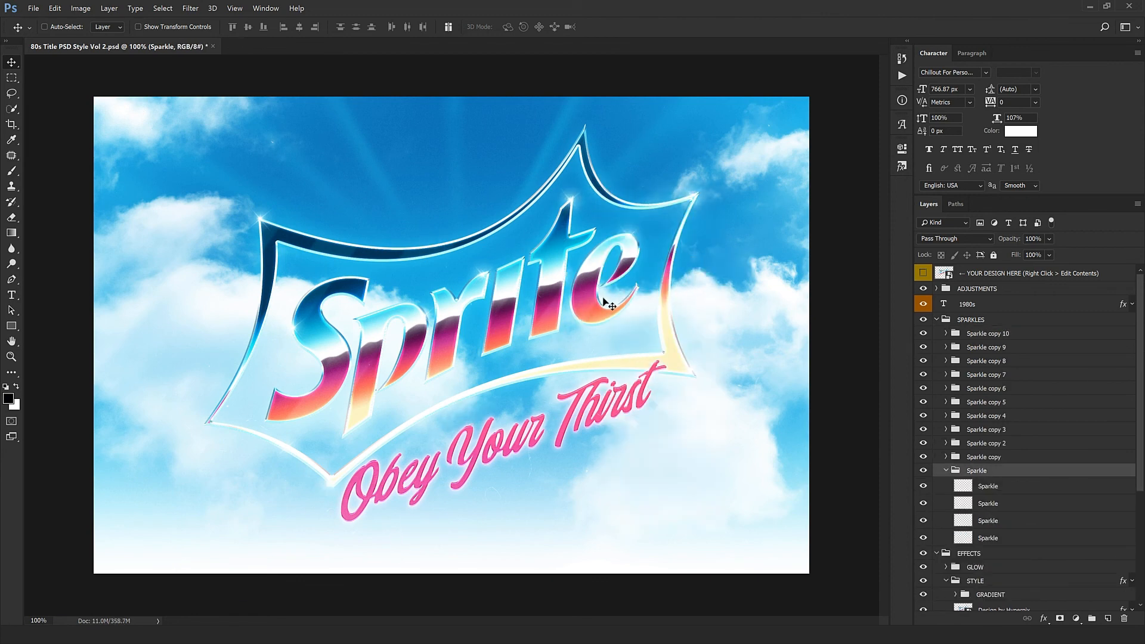
{"action": "left_click", "coordinate": [942, 321]}
{"action": "left_click", "coordinate": [936, 320]}
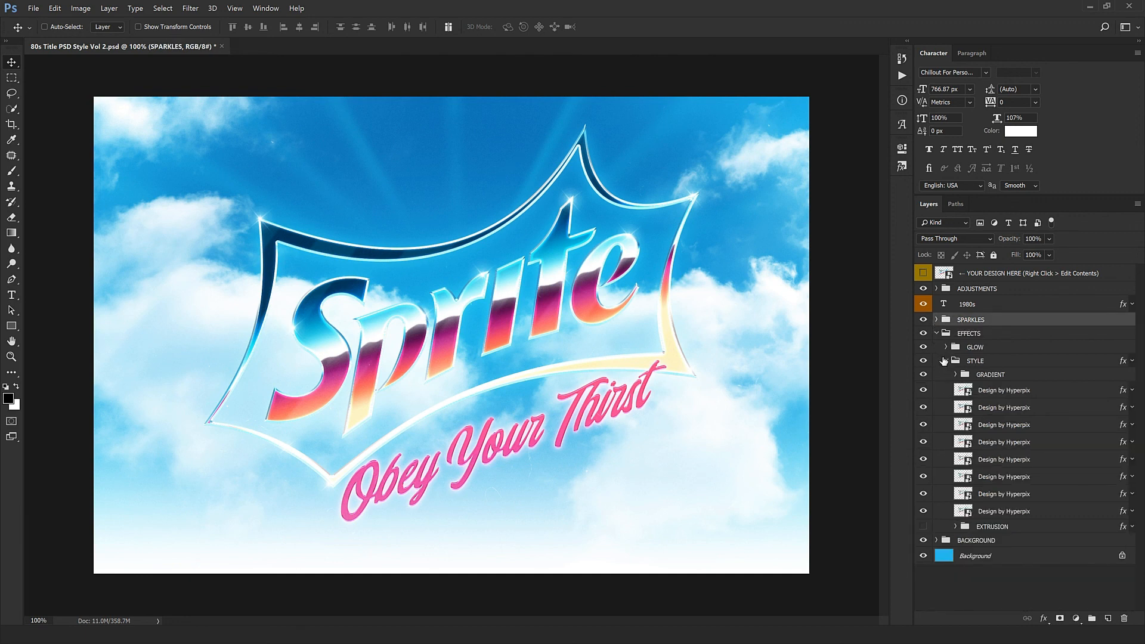
Show the EXTRUSION group again and shift the Obey Your Thirst text slightly down below the extruded logo
{"action": "left_click", "coordinate": [923, 526]}
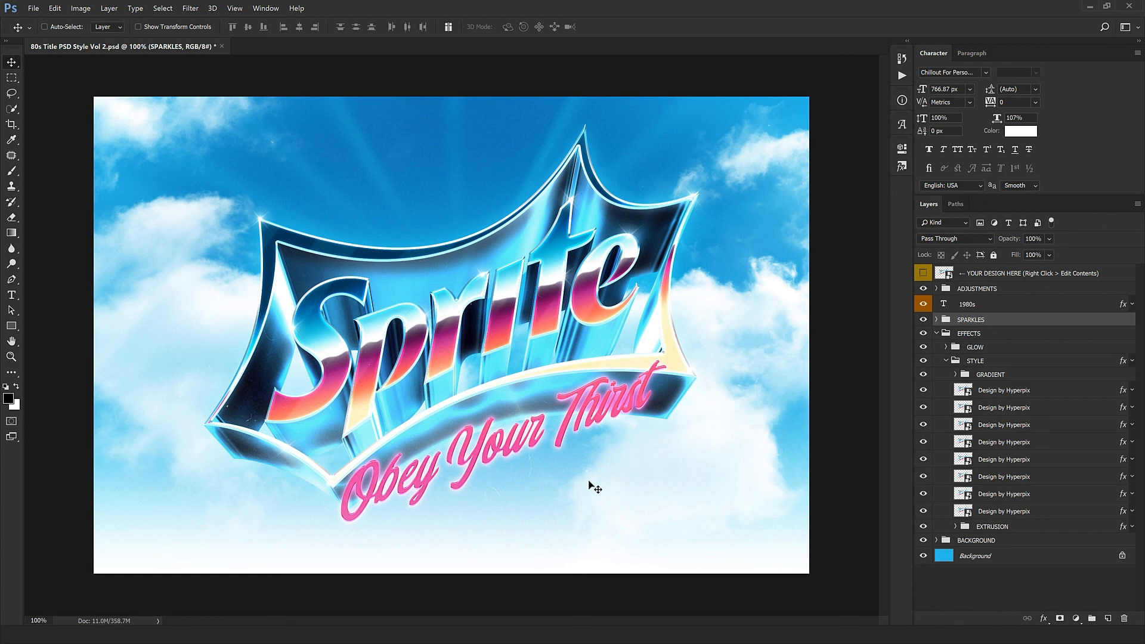
{"action": "left_click", "coordinate": [988, 308]}
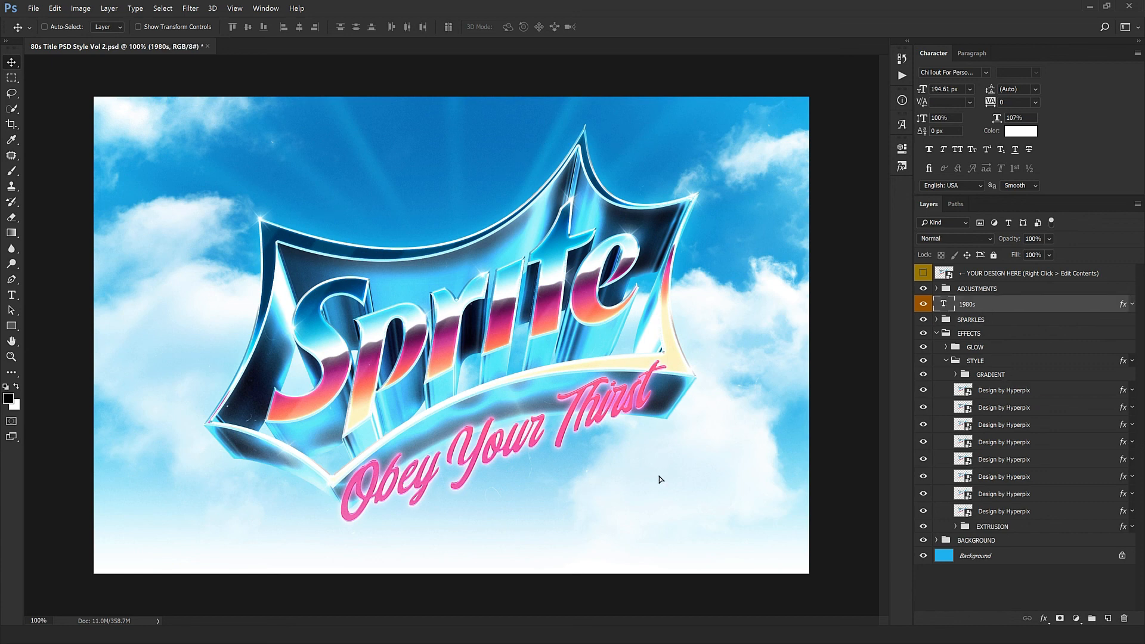
{"action": "mouse_move", "coordinate": [659, 479]}
{"action": "left_mouse_down"}
{"action": "mouse_move", "coordinate": [667, 465]}
{"action": "mouse_move", "coordinate": [655, 478]}
{"action": "left_mouse_up"}
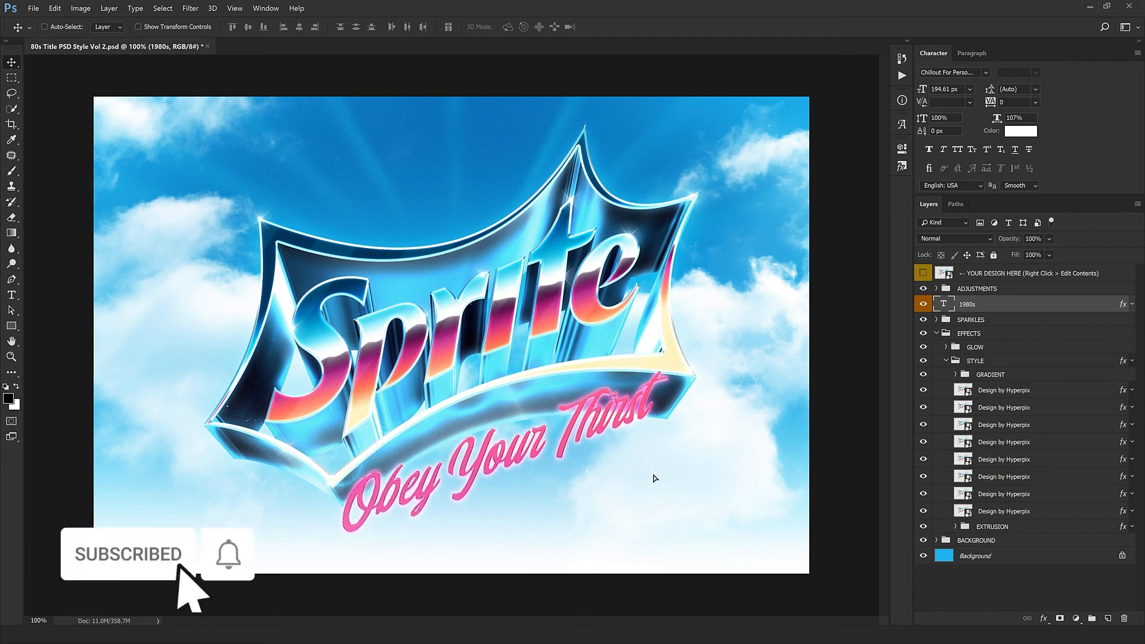